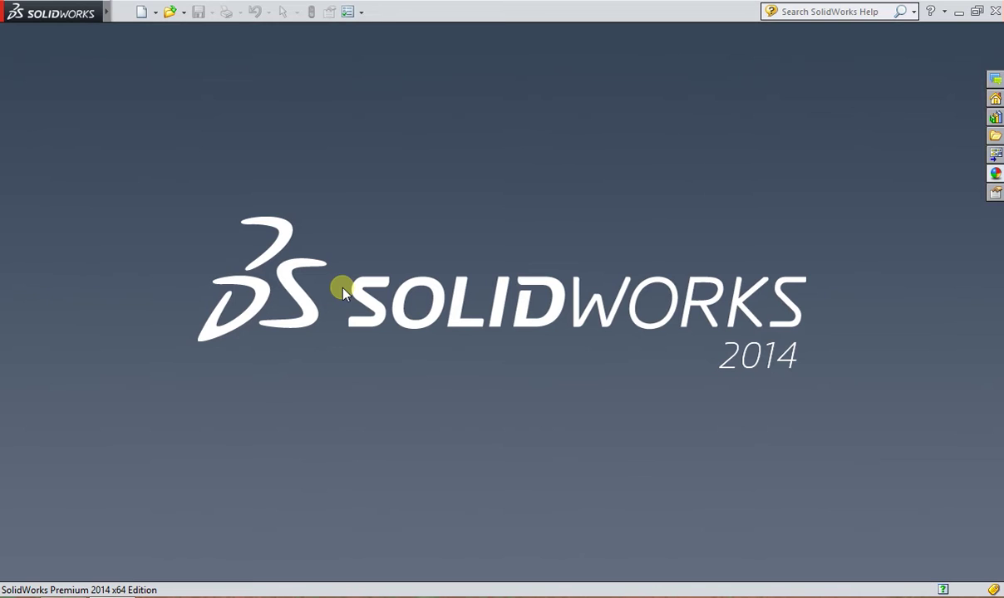
Step: Create a new blank SolidWorks part document, Part8
left_click(139, 13)
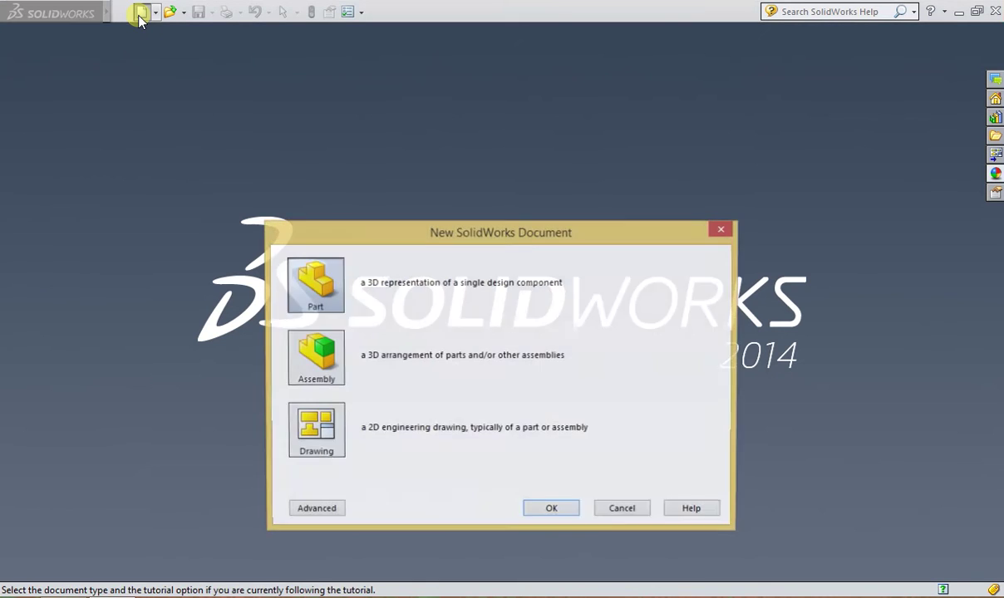
left_click(555, 512)
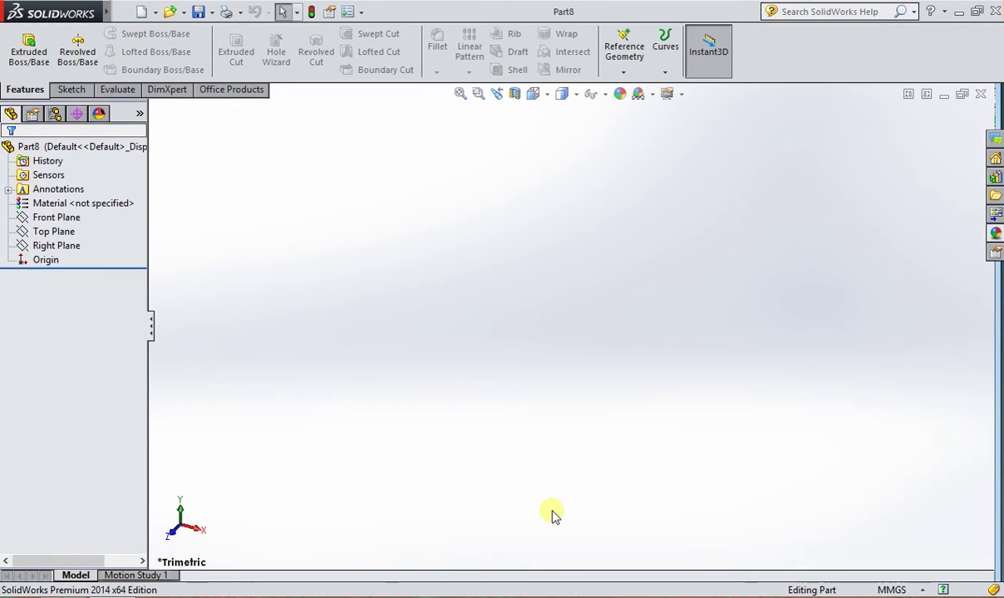
Step: Select the Front Plane and set the view to Front, facing it head-on
left_click(73, 205)
left_click(66, 219)
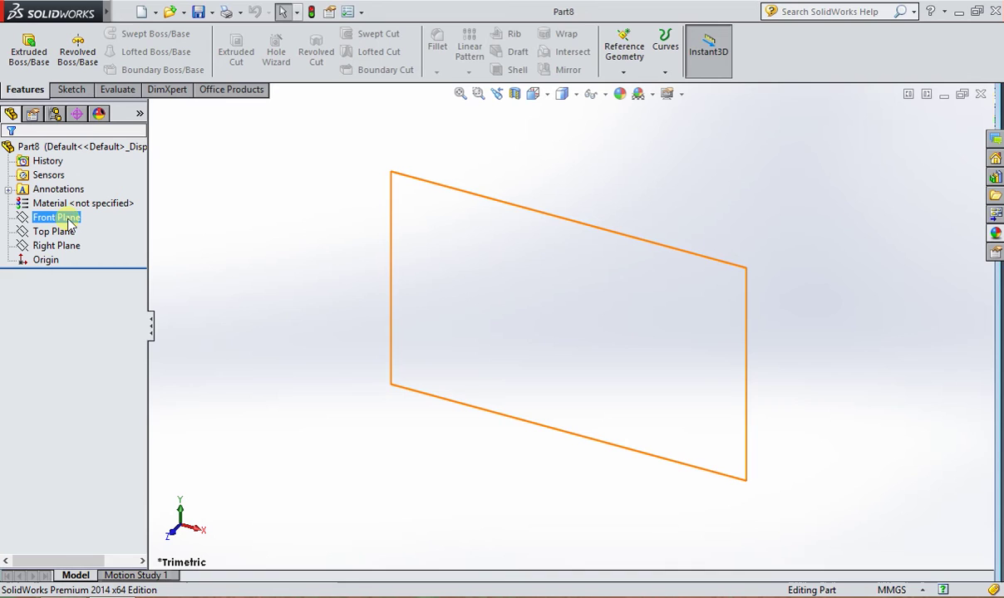
left_click(70, 220)
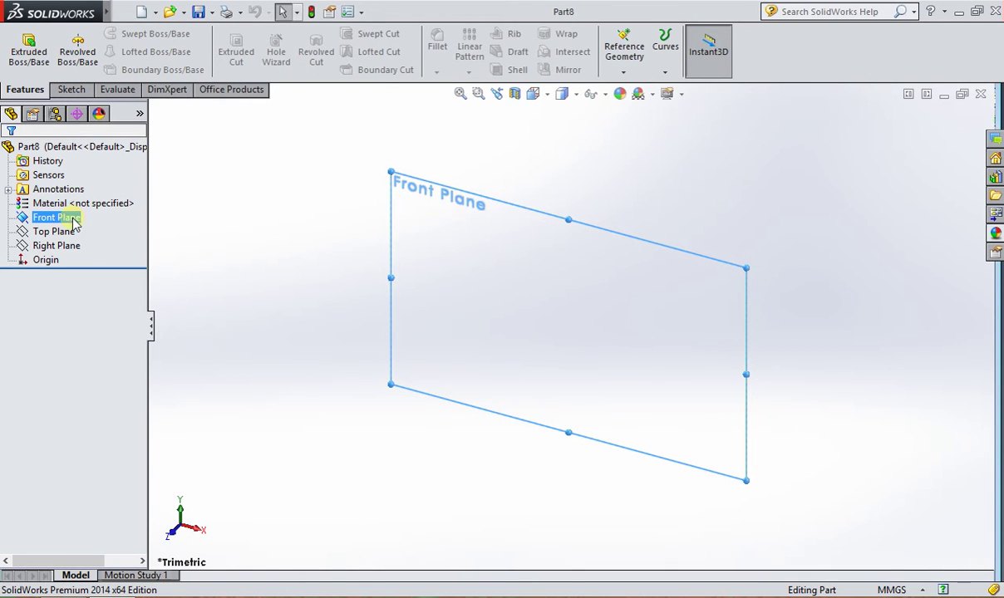
left_click(532, 93)
left_click(553, 153)
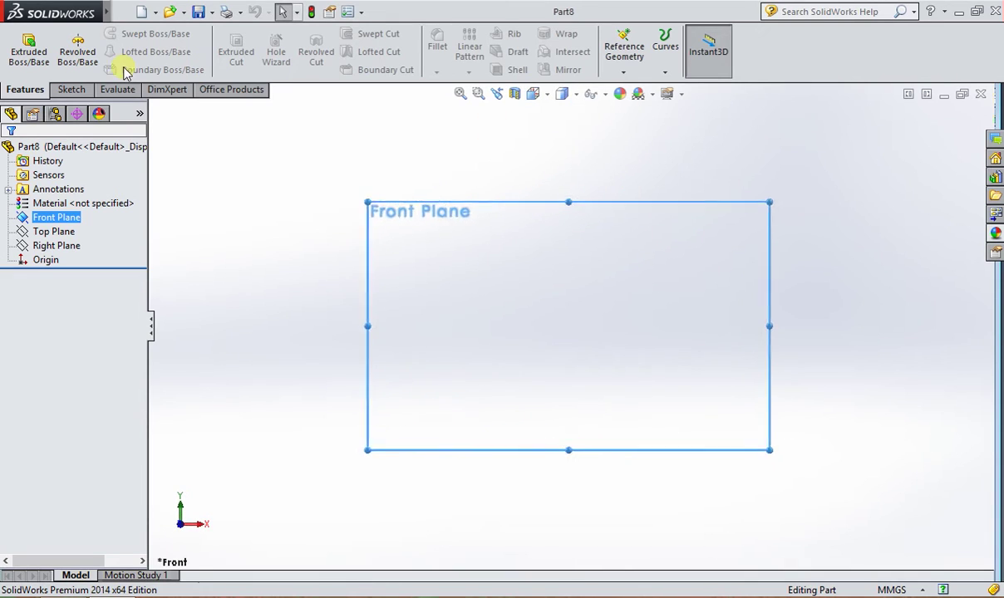
Step: Sketch a 50 mm diameter circle centred on the origin in Sketch1
left_click(85, 91)
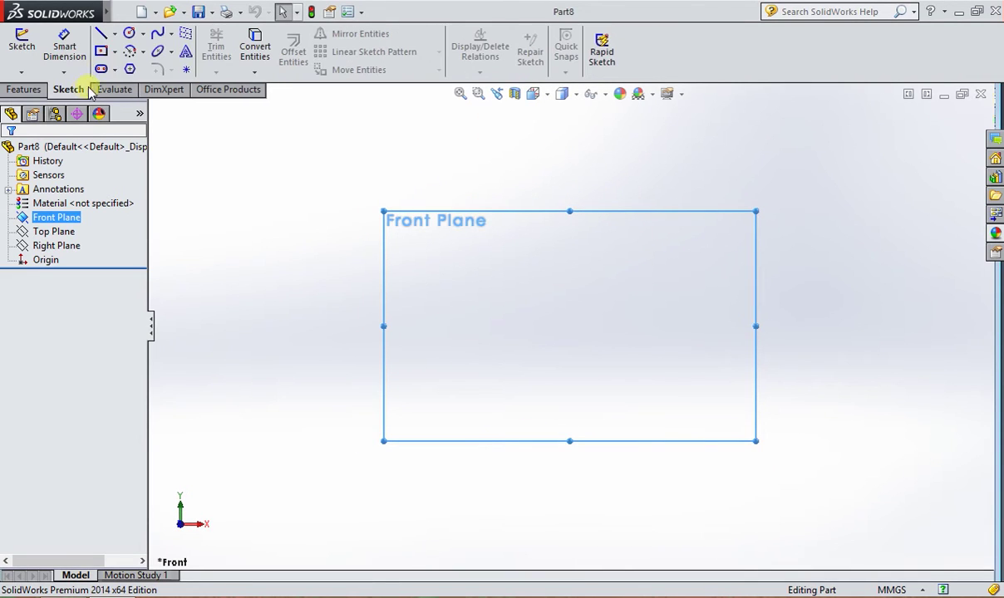
left_click(129, 34)
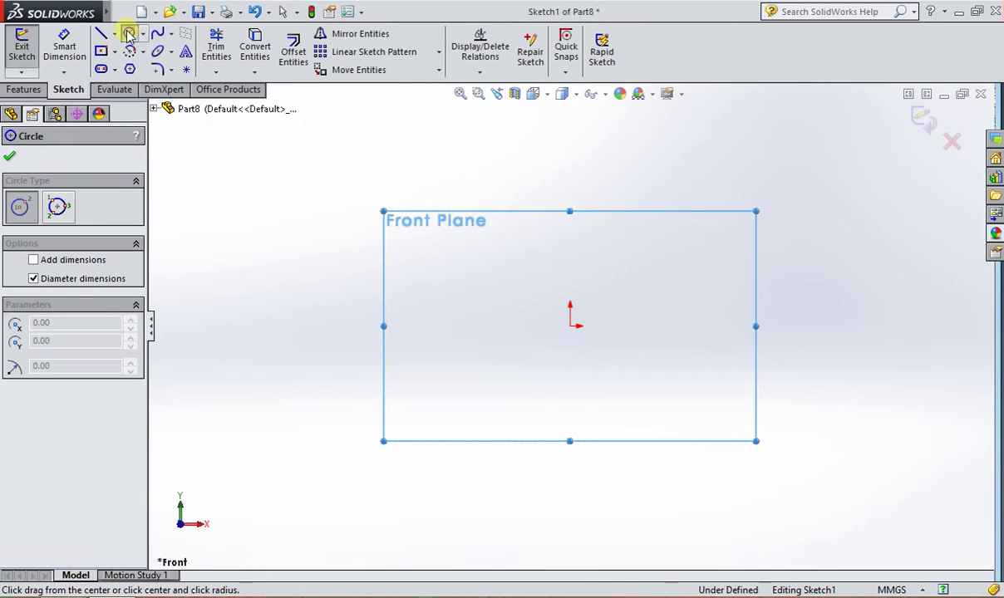
left_click(570, 326)
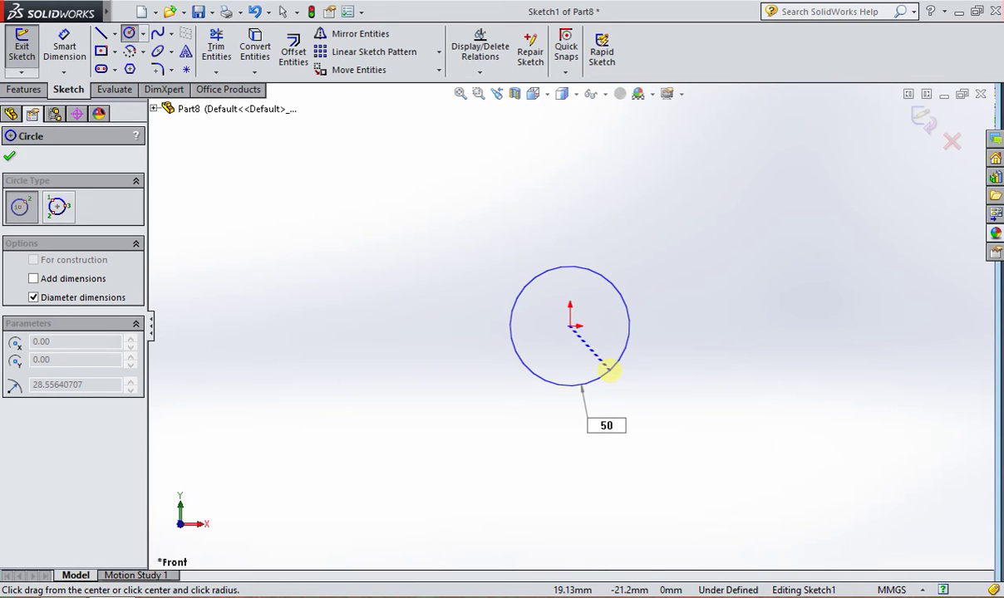
left_click(608, 370)
left_click(9, 156)
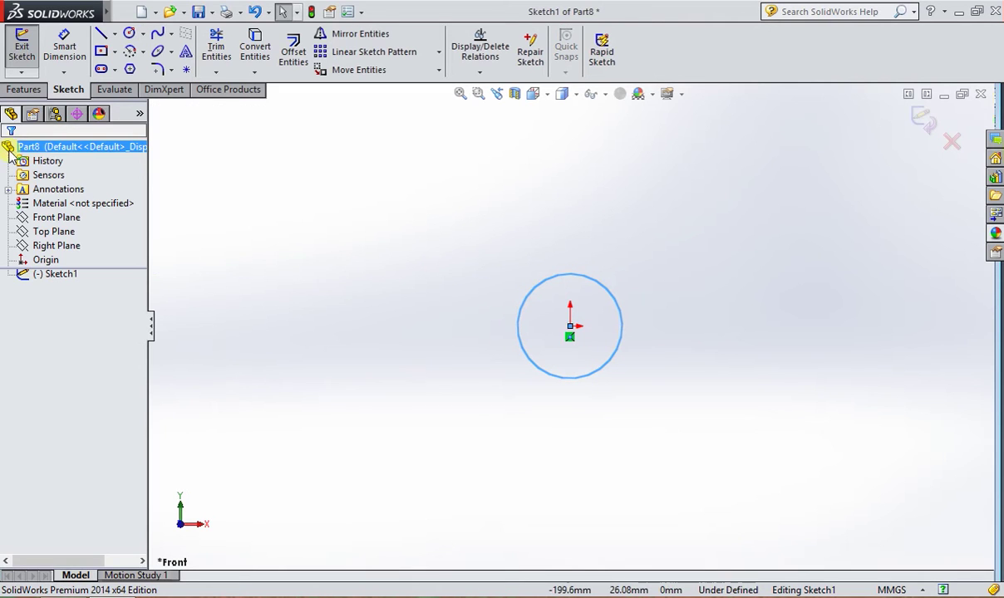
left_click(698, 299)
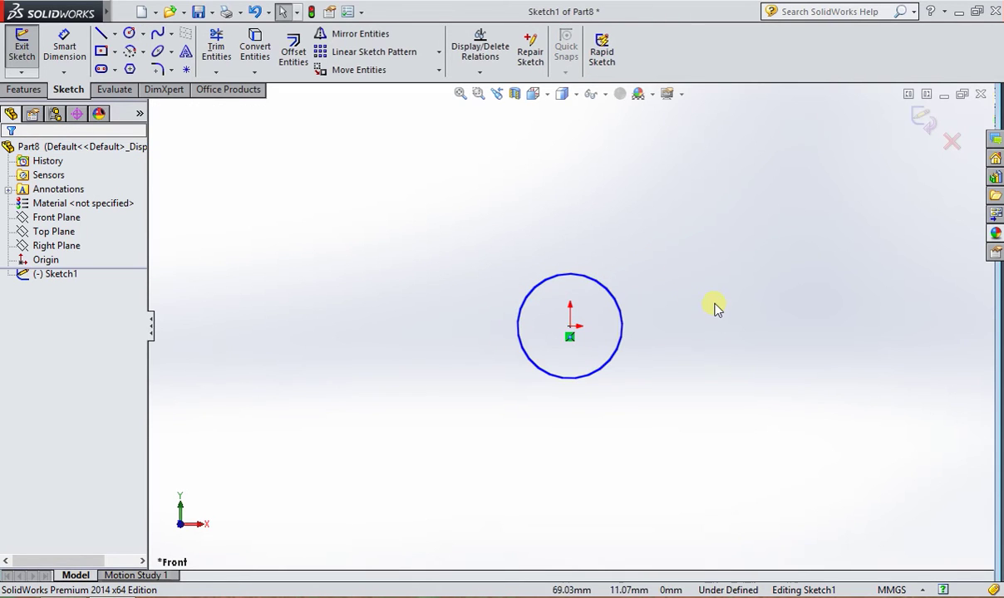
left_click(37, 89)
Step: Extrude the circle 20 mm blind to make the Boss-Extrude1 hub cylinder
left_click(29, 48)
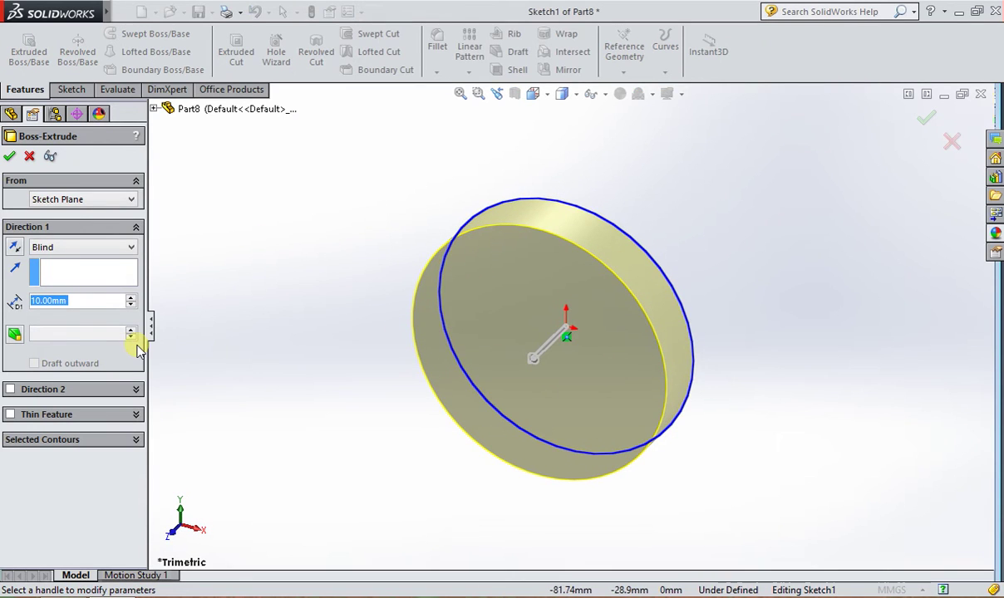
type("20")
key("Return")
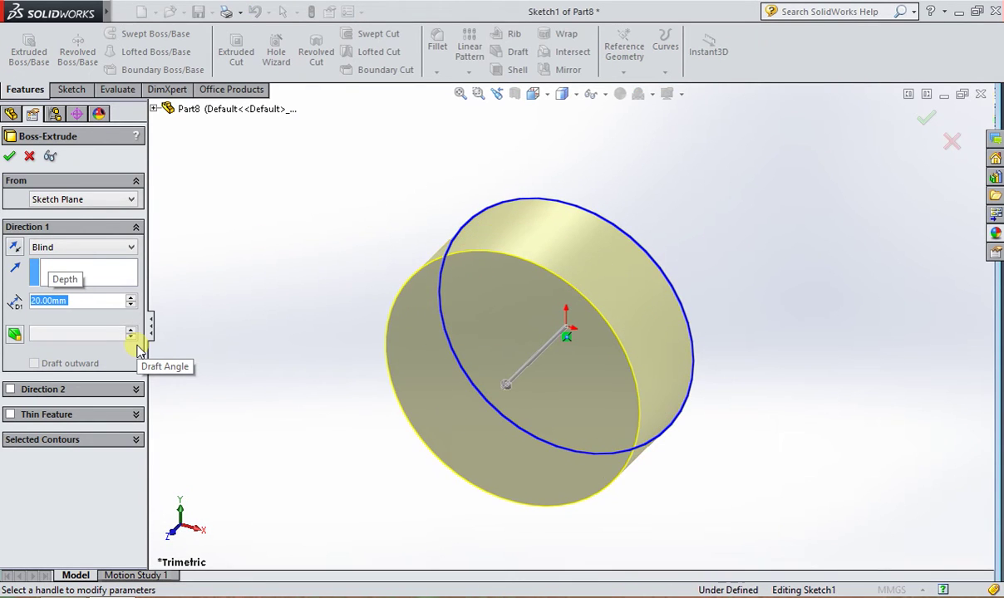
left_click(10, 158)
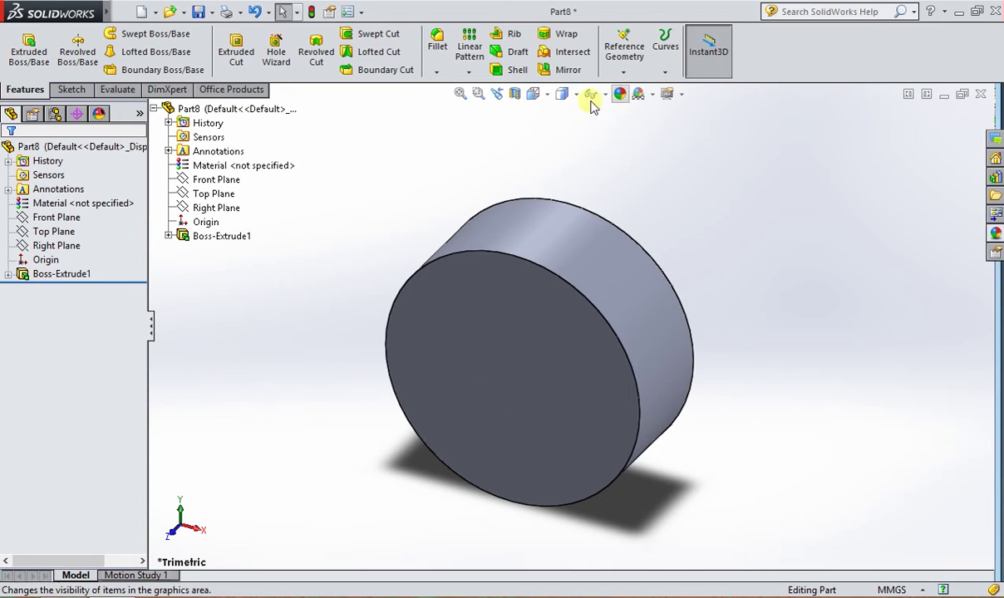
Step: Create Plane1 parallel to the Right Plane at a 20 mm offset
left_click(623, 72)
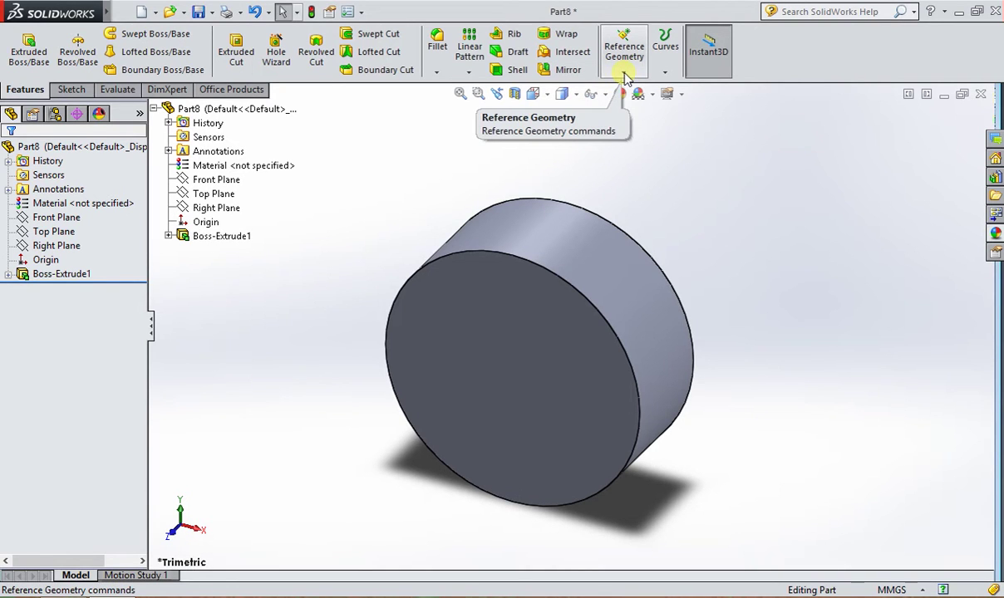
left_click(625, 75)
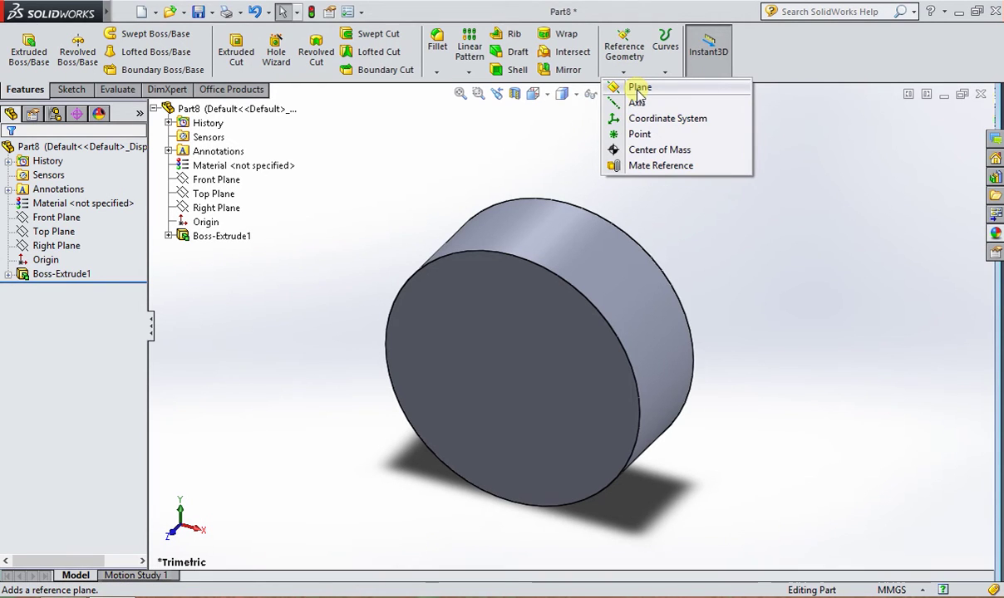
left_click(638, 88)
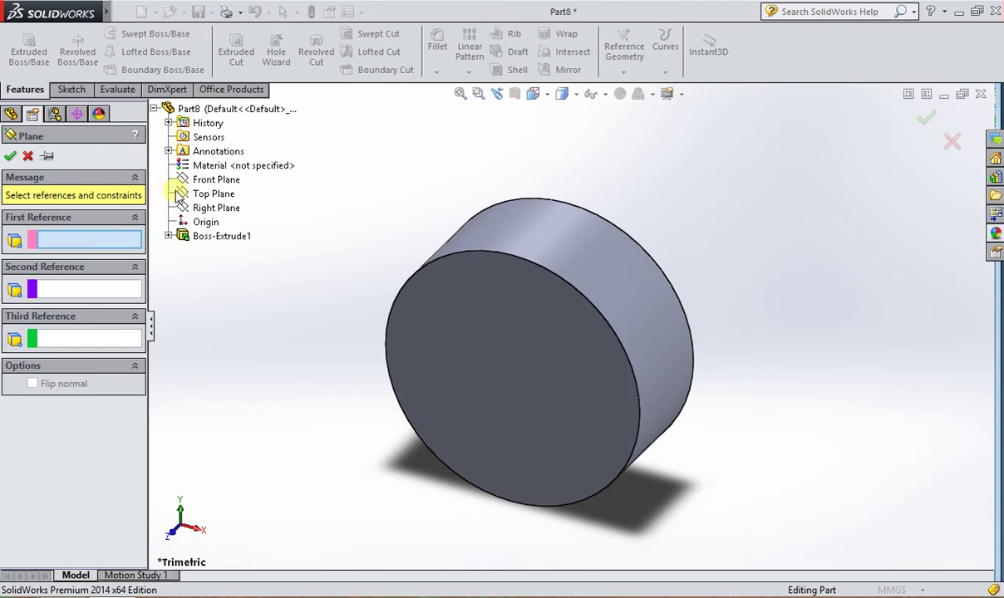
left_click(207, 209)
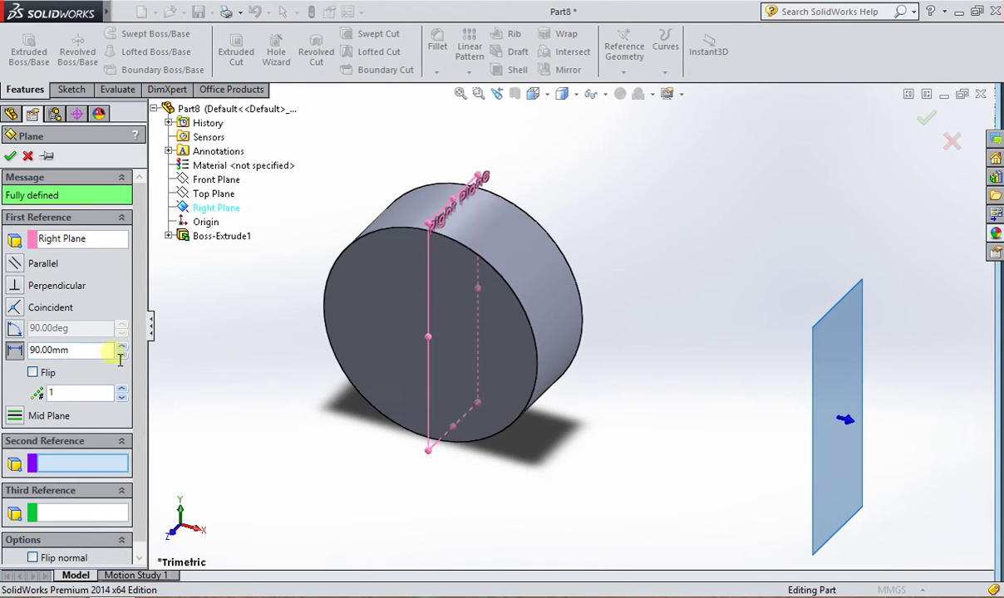
left_click(121, 355)
left_click(121, 355)
left_click(122, 355)
left_click(121, 355)
left_click(121, 355)
left_click(122, 354)
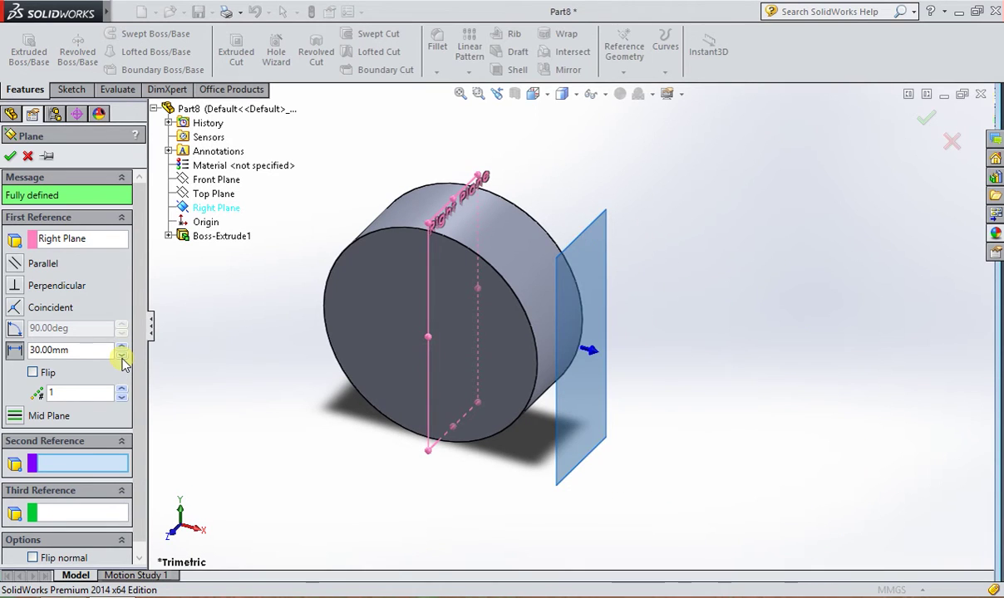
left_click(121, 355)
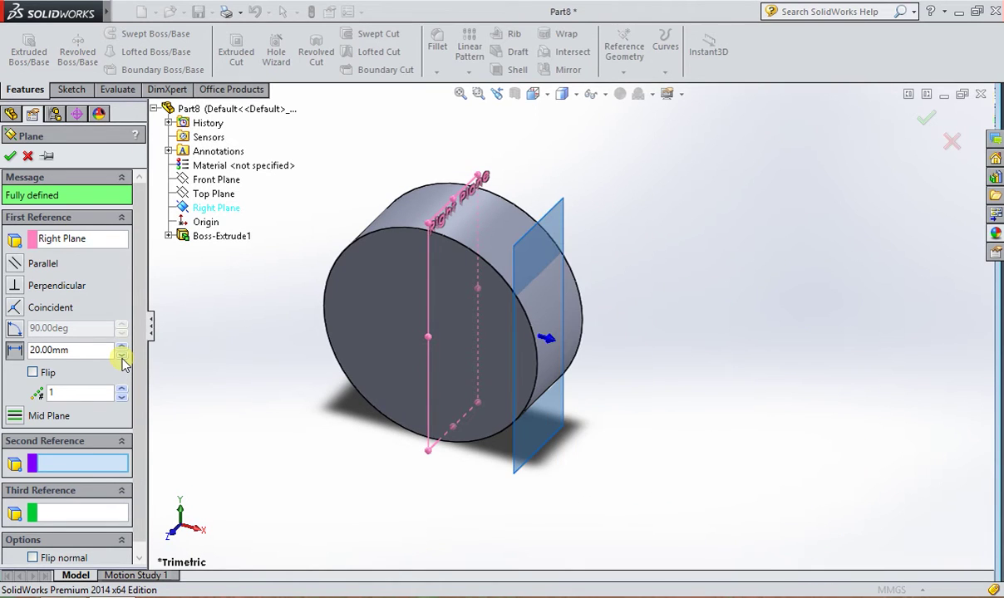
left_click(9, 157)
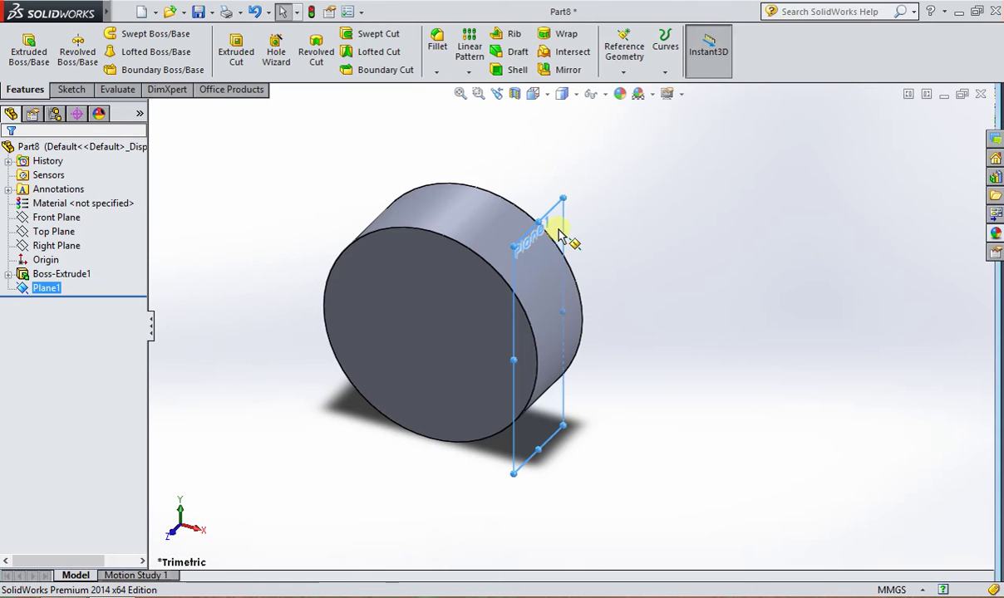
Step: Face Plane1 and sketch a horizontal centerline across it
right_click(561, 234)
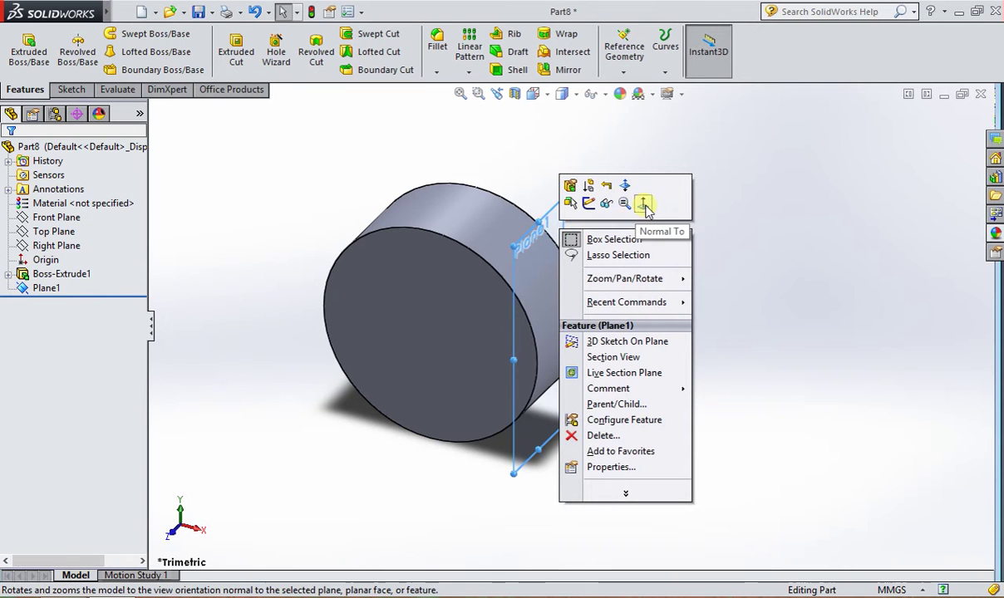
left_click(645, 204)
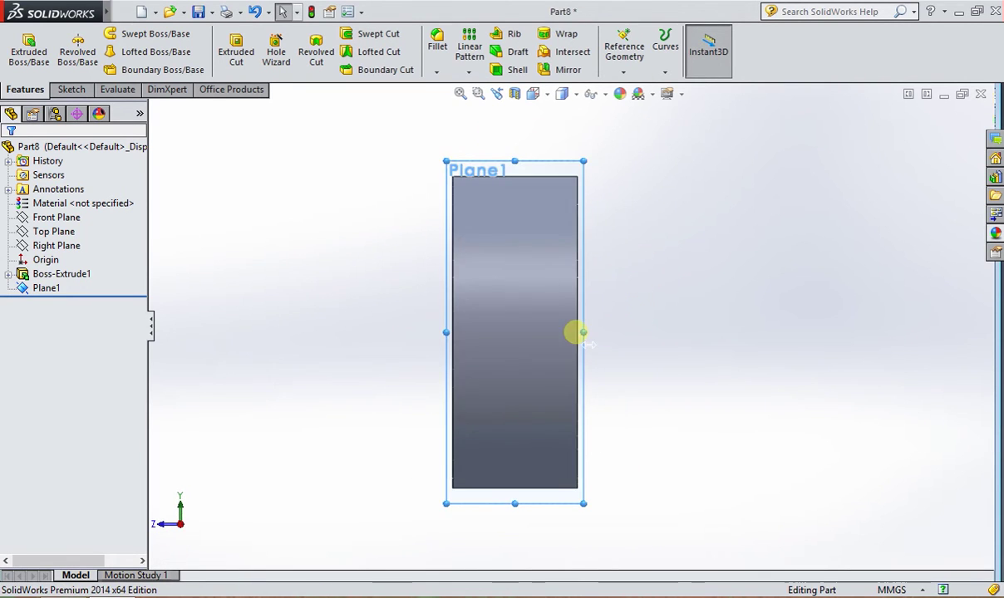
left_click(71, 88)
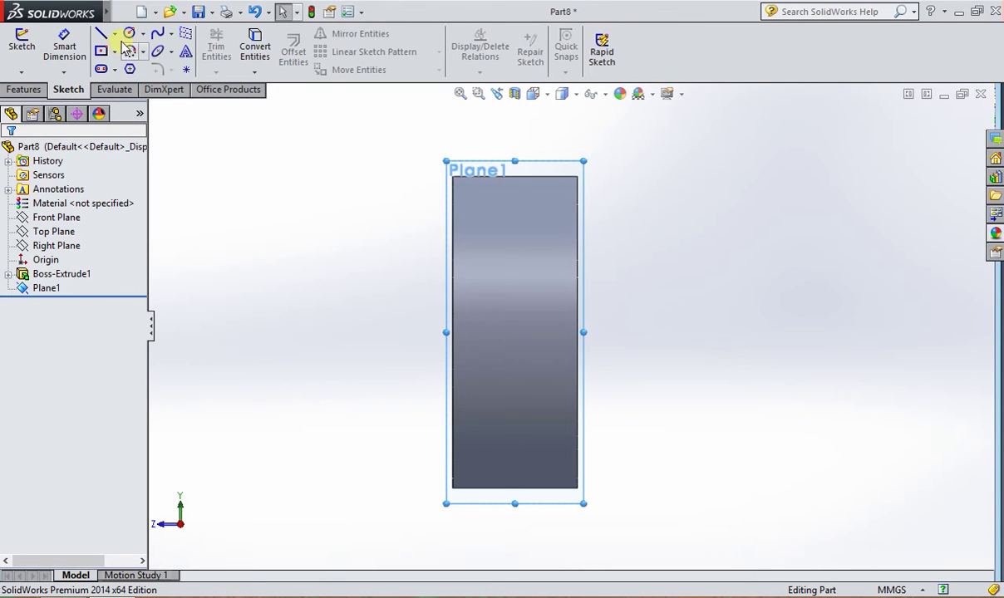
left_click(101, 52)
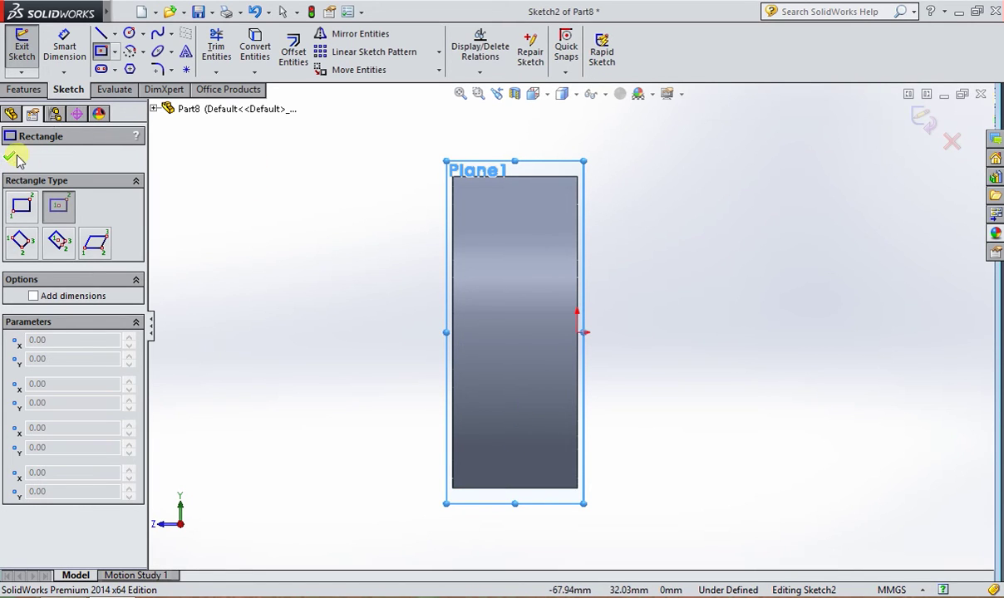
left_click(115, 36)
left_click(140, 66)
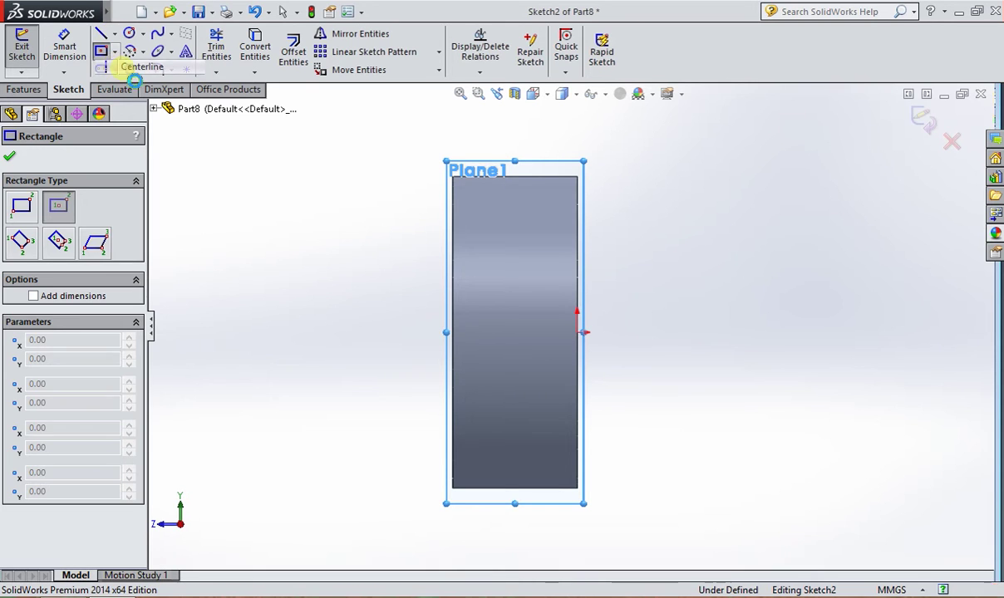
left_click(449, 333)
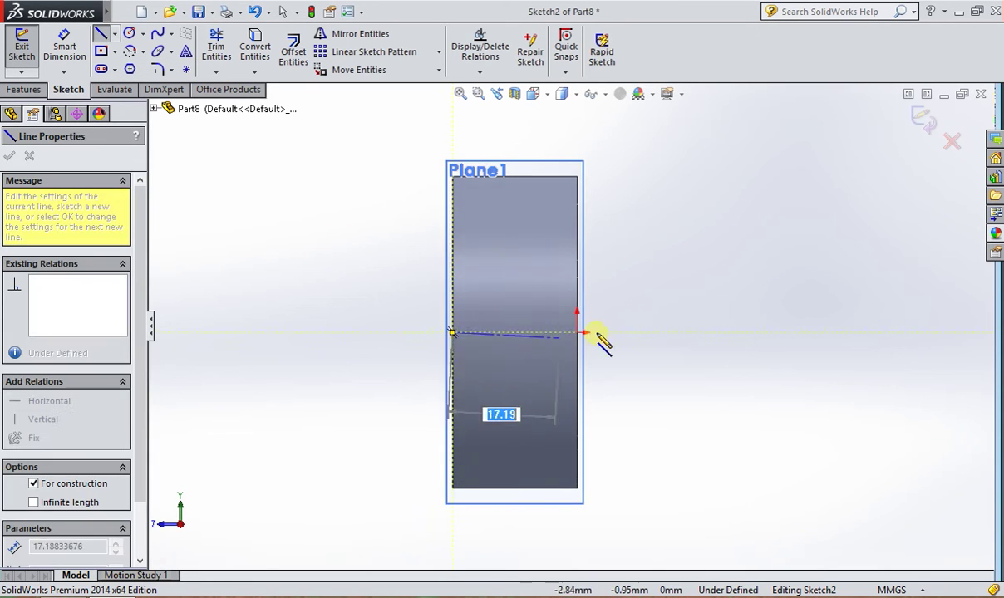
left_click(577, 332)
right_click(673, 172)
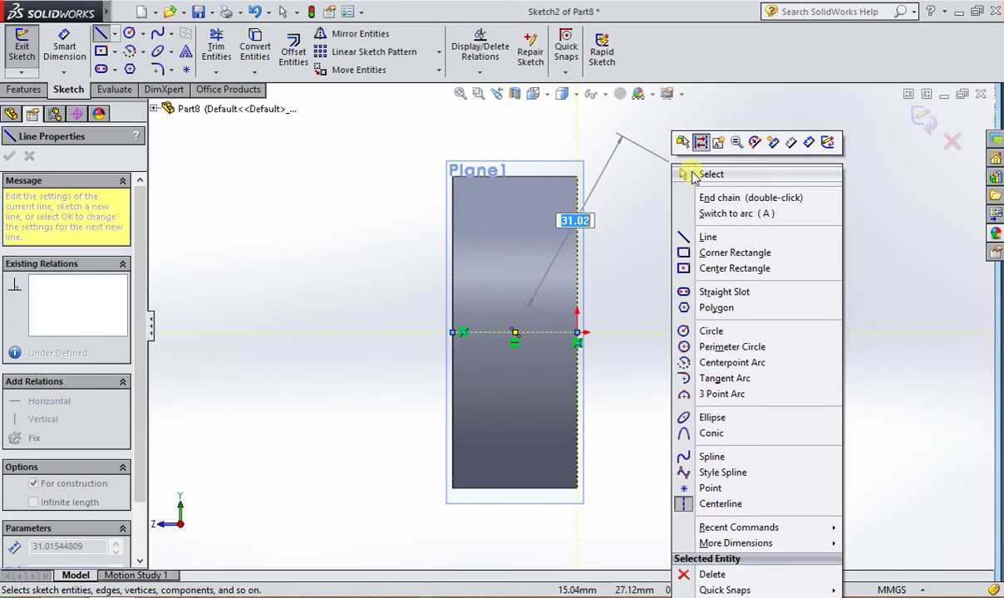
left_click(695, 175)
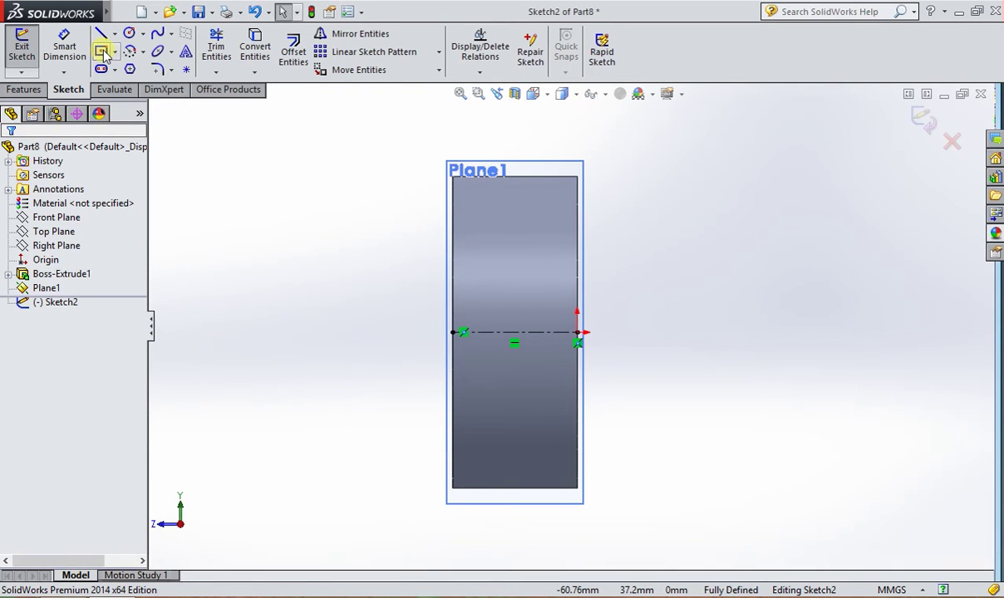
Step: Draw a 20 mm by 10 mm centre rectangle on the centerline and exit Sketch2
left_click(101, 51)
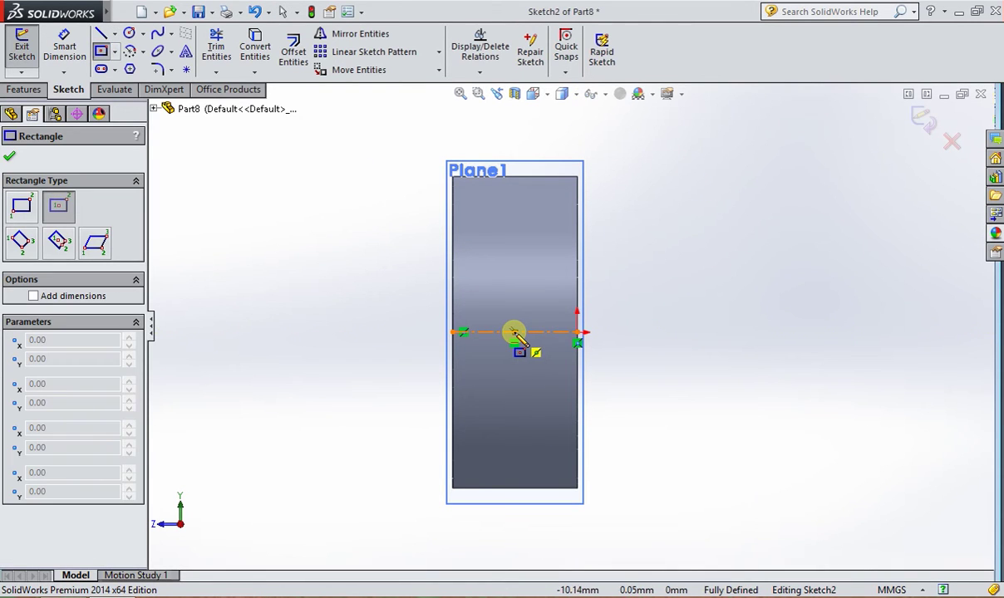
left_click(514, 333)
type("20")
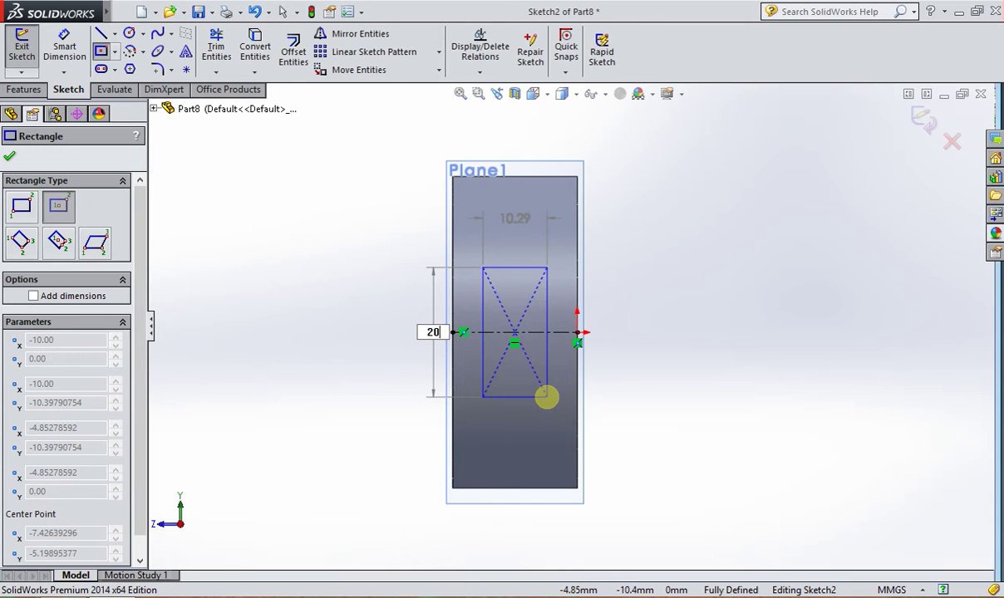
key("Tab")
type("1")
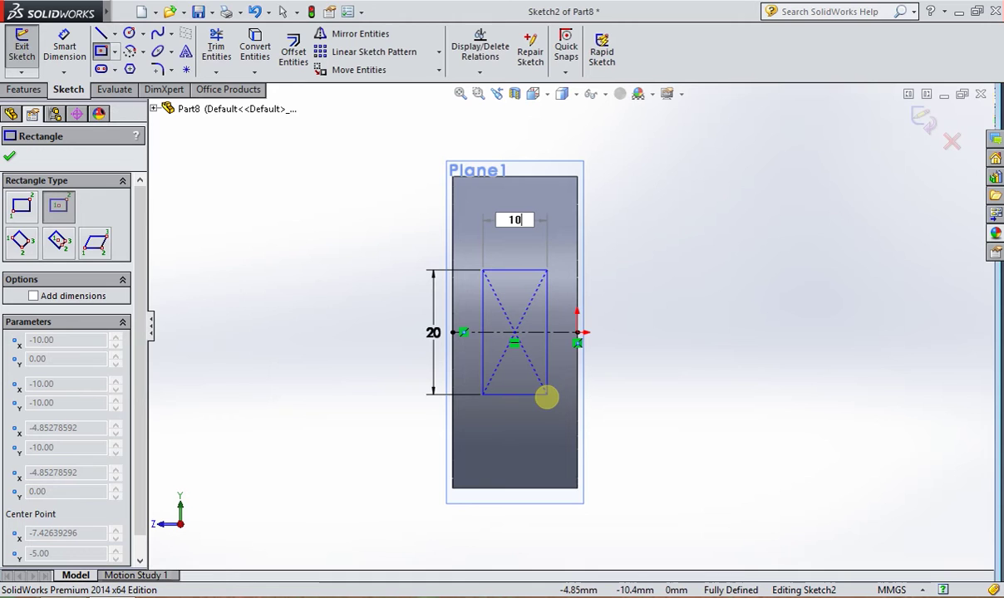
key("Return")
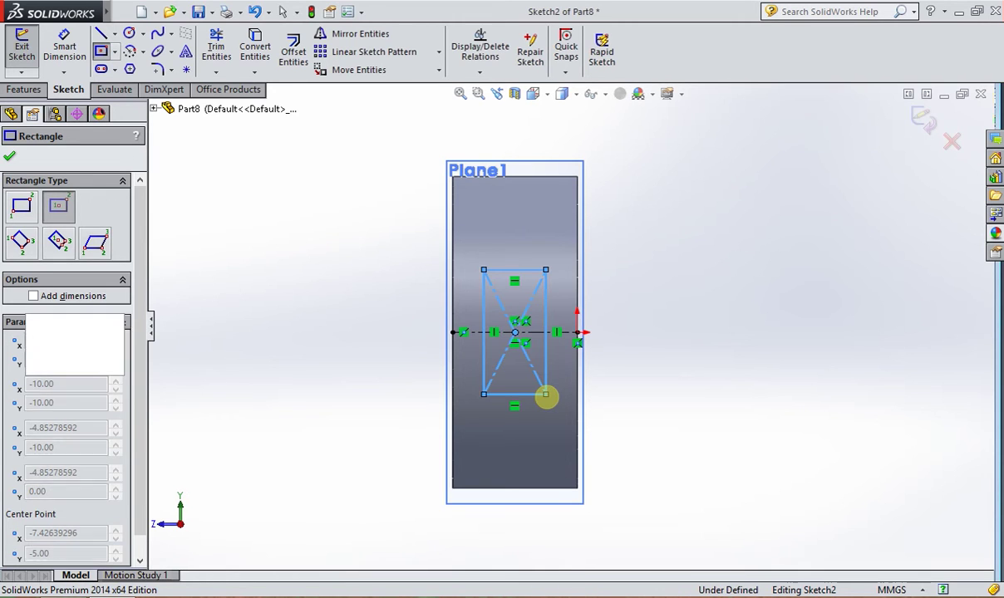
left_click(11, 158)
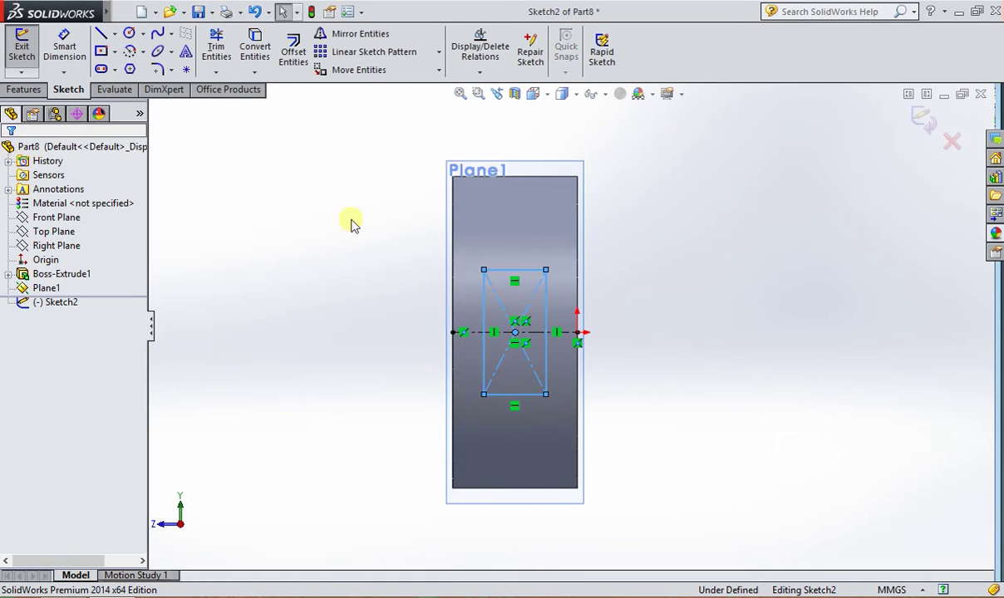
scroll(594, 313, "up", 2)
middle_click_drag(631, 325, 710, 341)
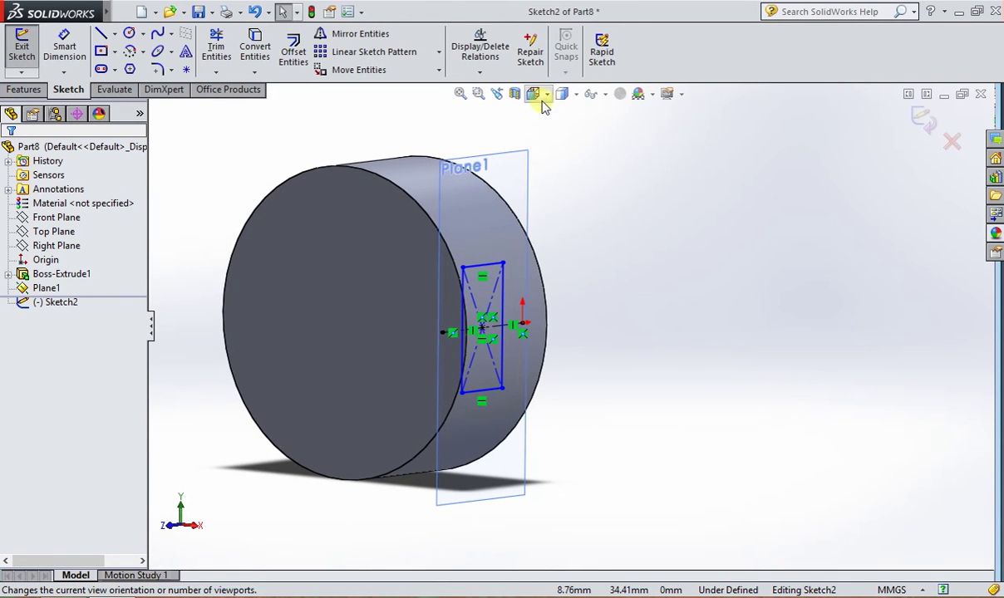
left_click(925, 119)
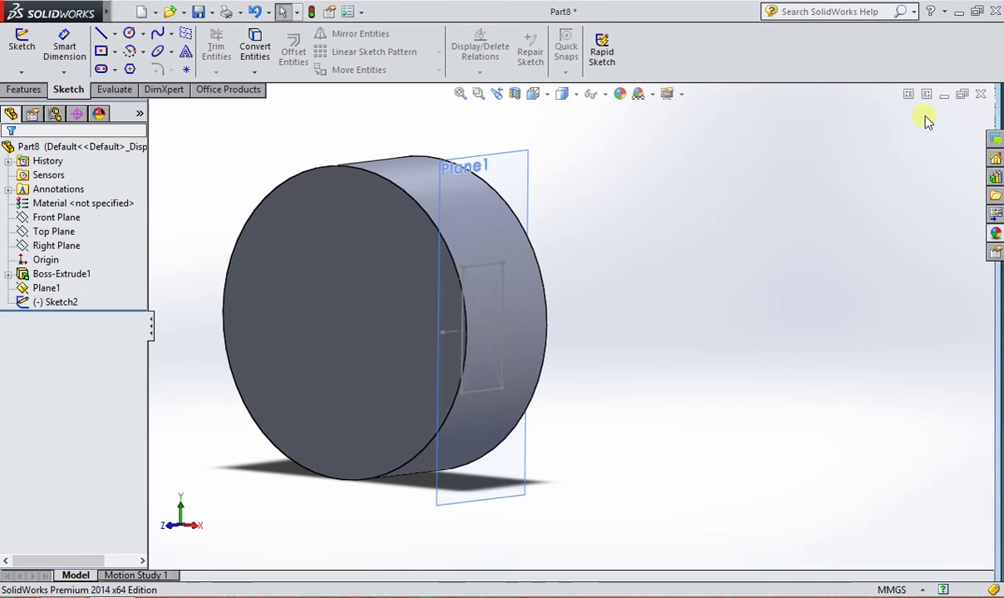
Step: Create Plane2 parallel to the Right Plane at an 80 mm offset
left_click(33, 91)
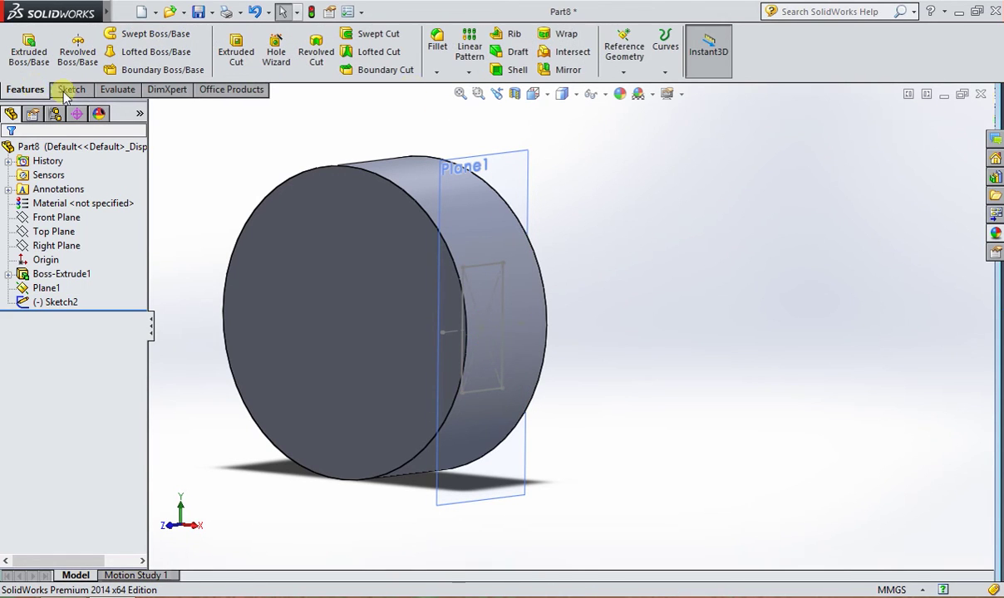
left_click(624, 75)
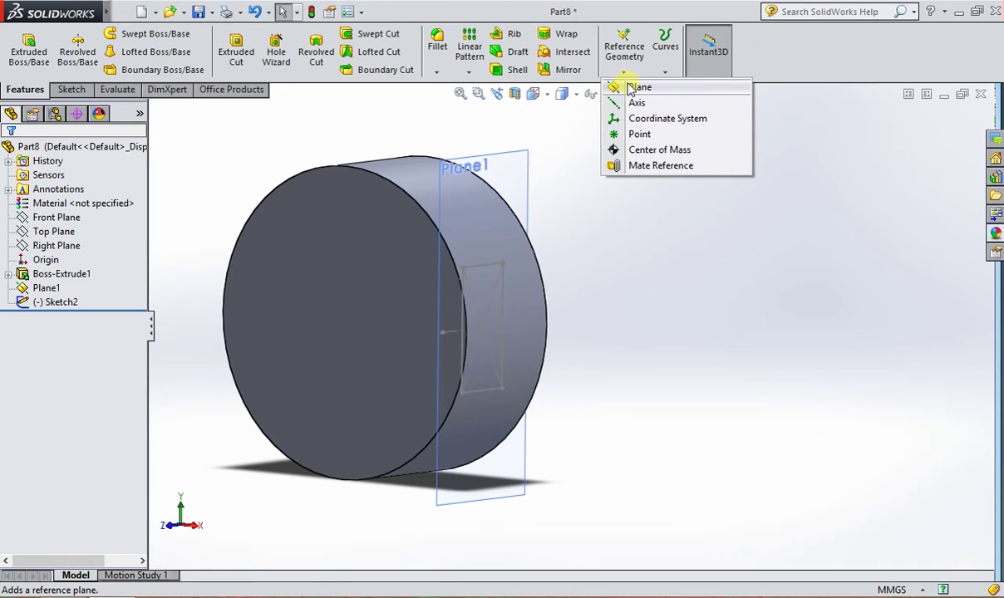
left_click(636, 87)
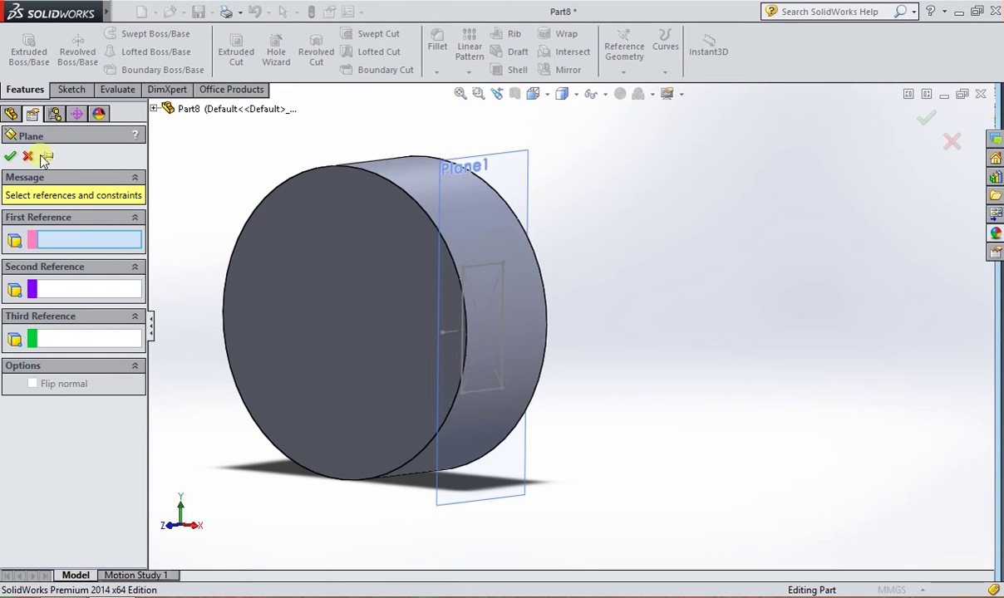
left_click(154, 109)
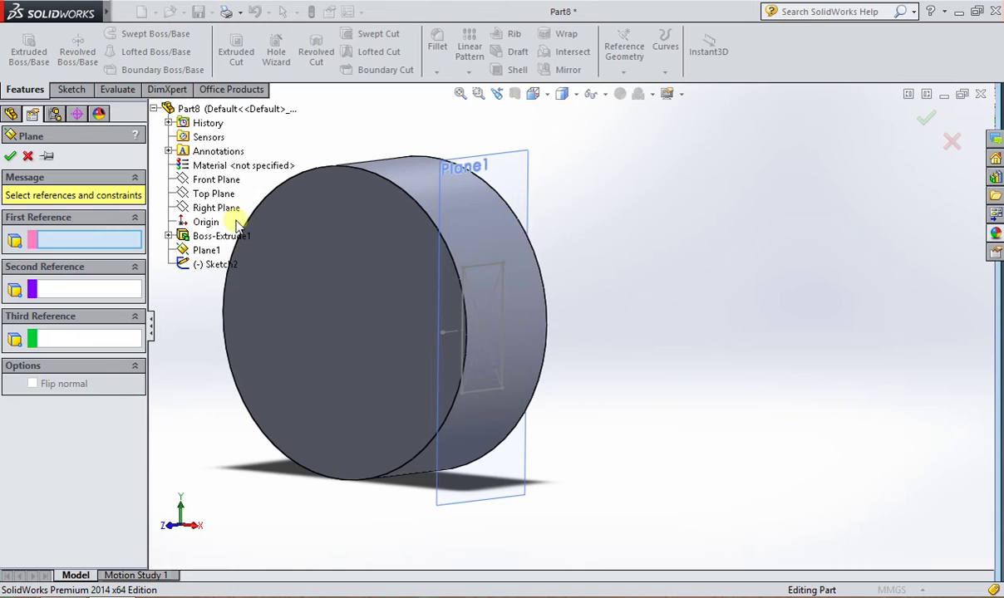
left_click(217, 209)
mouse_move(466, 303)
middle_mouse_down()
mouse_move(629, 357)
mouse_move(605, 362)
middle_mouse_up()
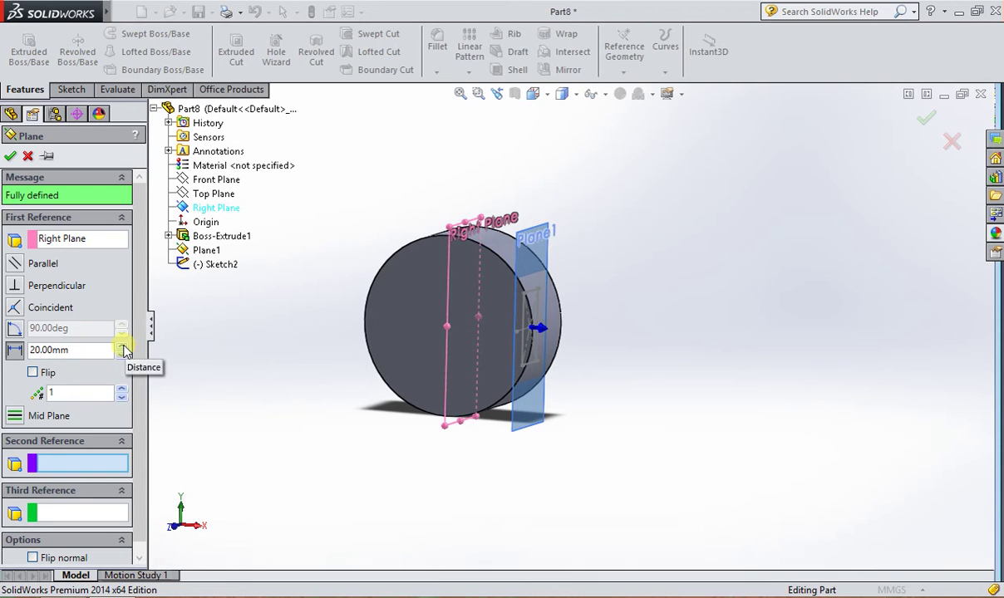
left_click(122, 346)
left_click(122, 346)
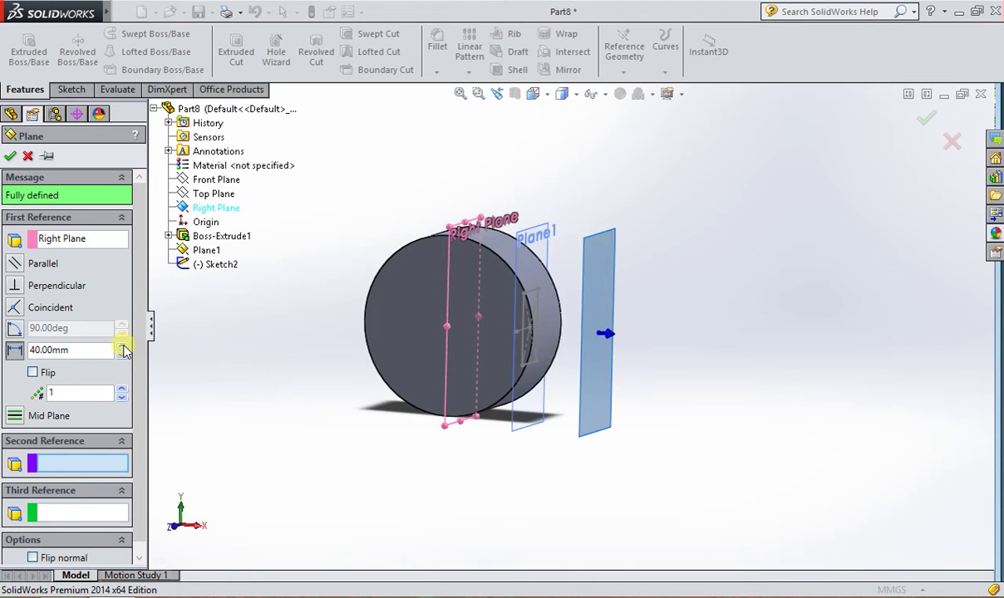
left_click(123, 347)
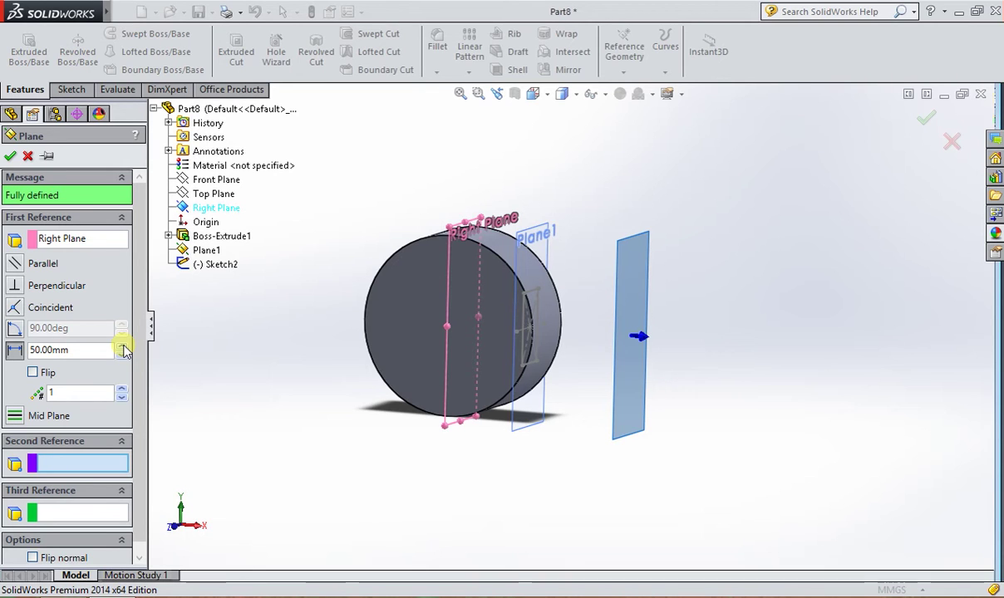
double_click(122, 346)
left_click(122, 350)
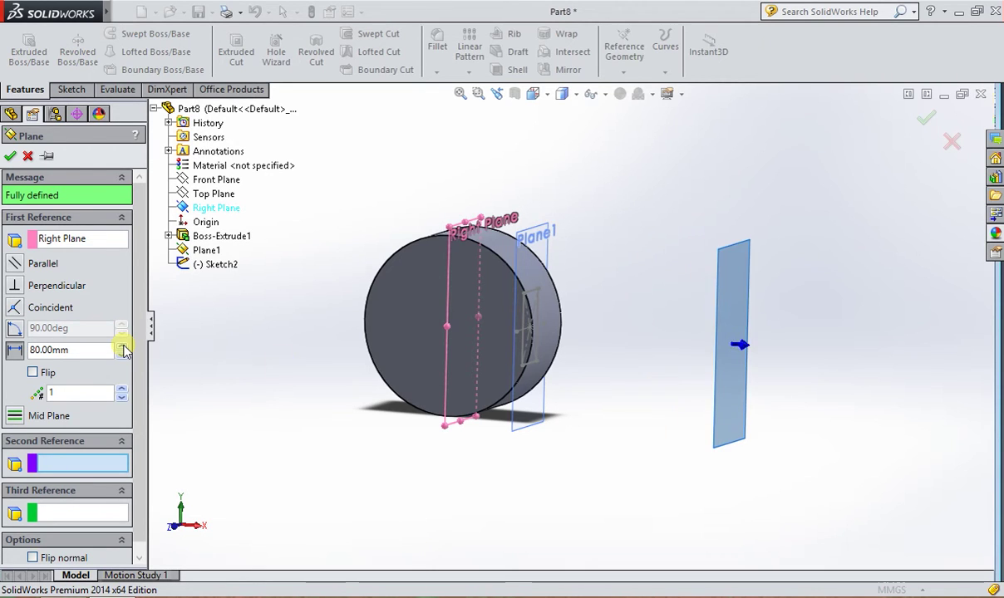
middle_click_drag(614, 416, 611, 409)
scroll(623, 363, "down", 2)
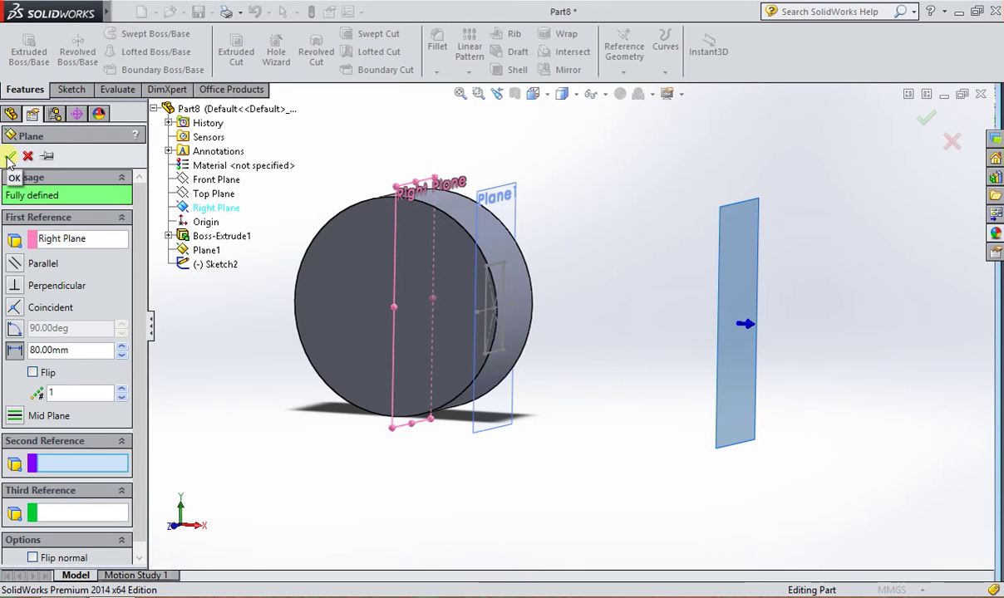
left_click(10, 160)
Step: Orbit and zoom to reposition the view of the hub and planes
mouse_move(650, 297)
middle_mouse_down()
mouse_move(602, 269)
mouse_move(554, 292)
mouse_move(615, 293)
middle_mouse_up()
scroll(505, 204, "down", 3)
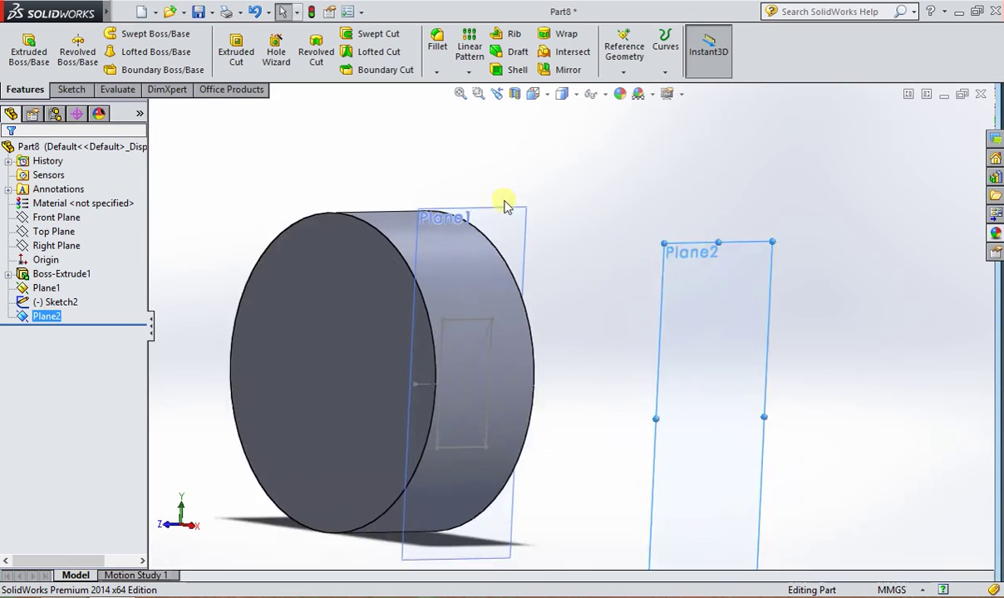
scroll(505, 203, "down", 2)
scroll(537, 266, "up", 4)
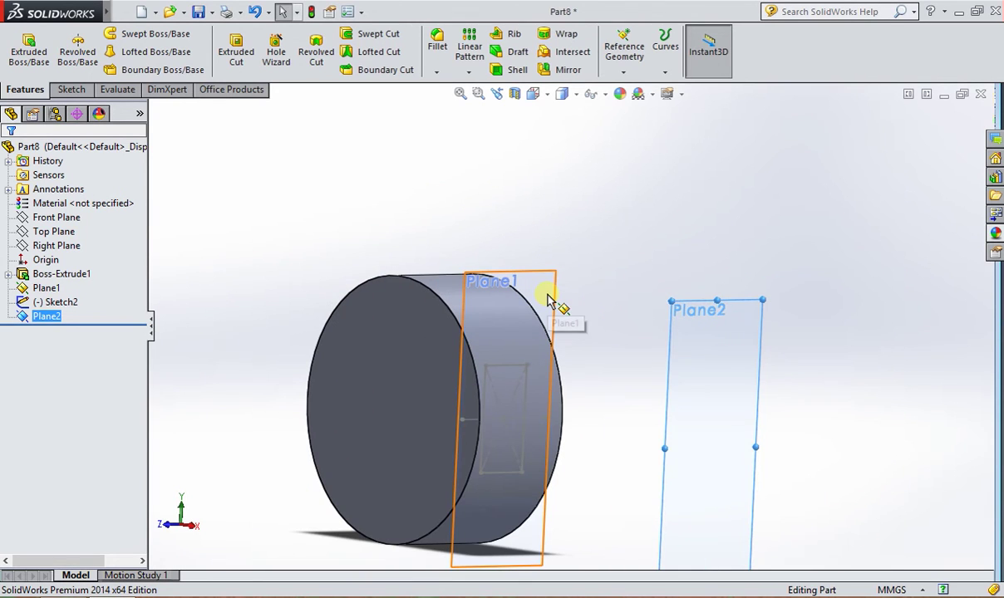
mouse_move(548, 299)
middle_mouse_down()
mouse_move(560, 374)
mouse_move(564, 306)
middle_mouse_up()
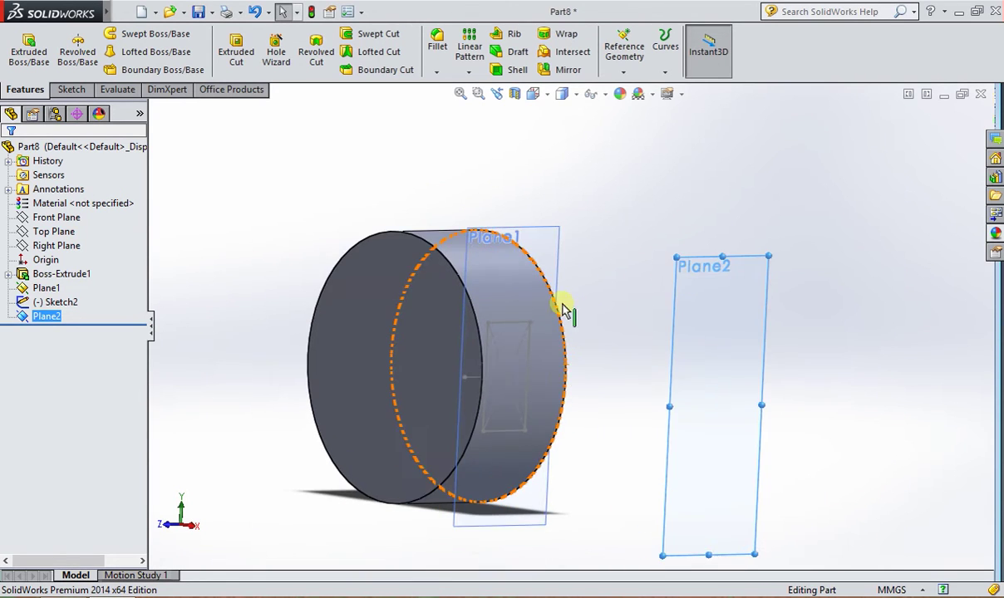
Step: Hide Plane1
right_click(549, 245)
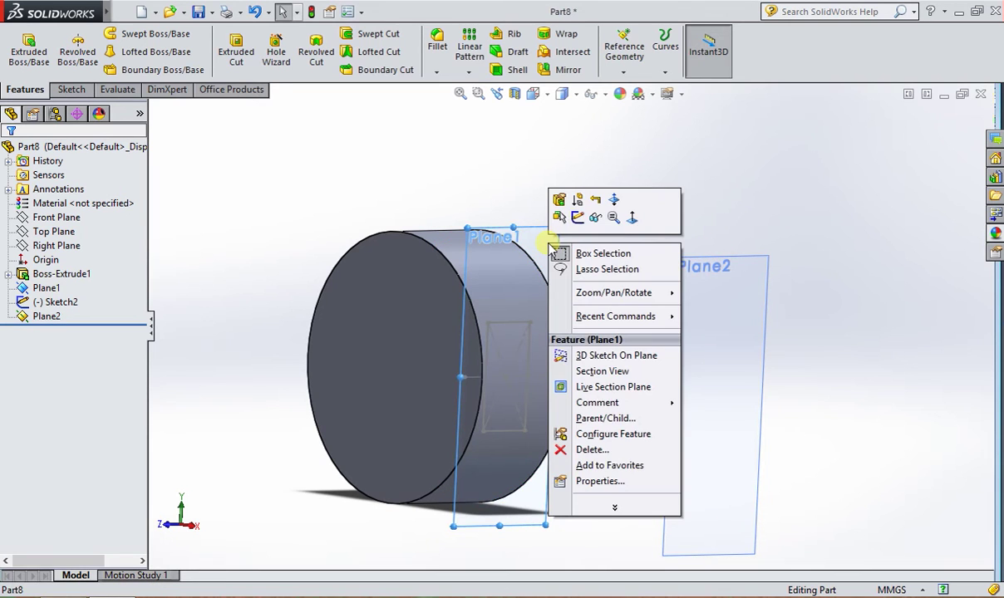
left_click(595, 218)
mouse_move(618, 327)
middle_mouse_down()
mouse_move(656, 369)
mouse_move(641, 368)
mouse_move(654, 357)
mouse_move(602, 346)
middle_mouse_up()
Step: Turn the view Normal To Plane2 so it faces the screen
left_click(596, 295)
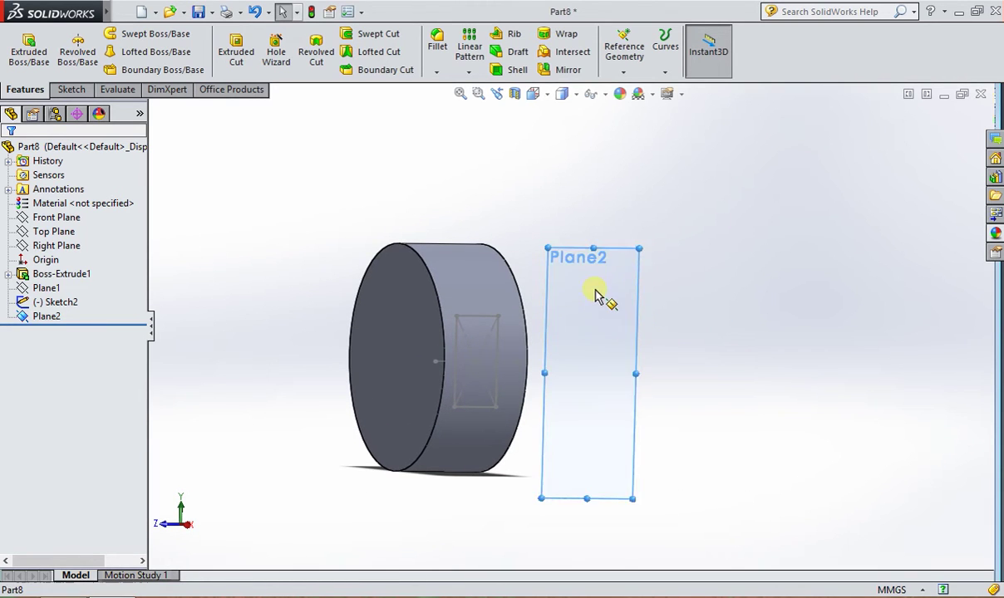
right_click(594, 286)
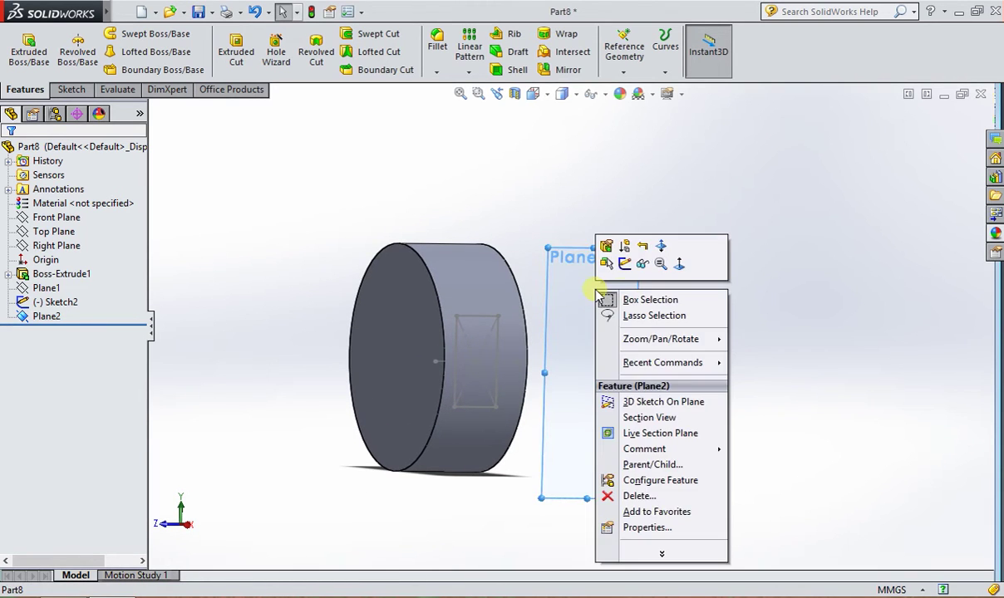
left_click(679, 264)
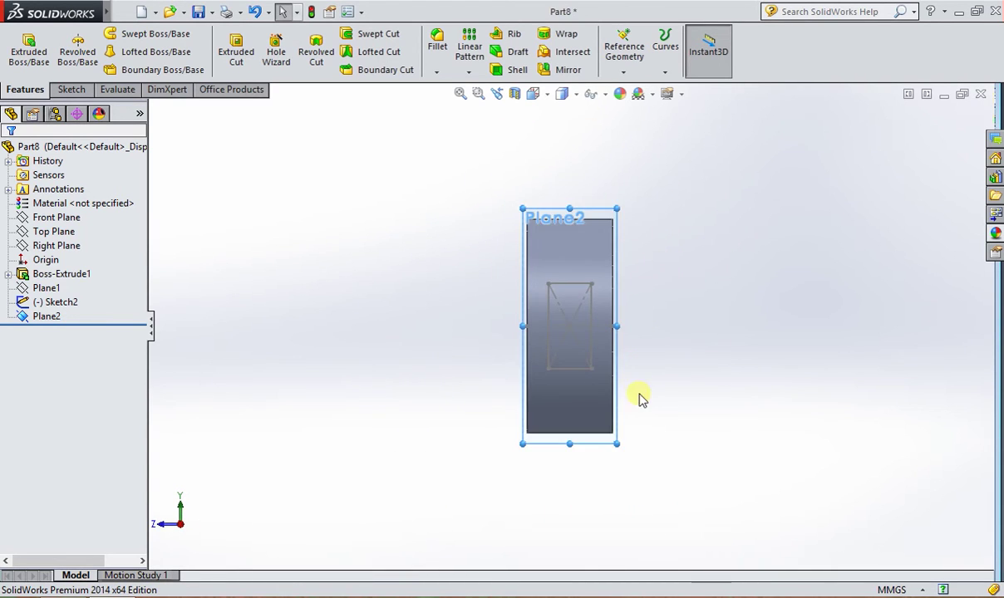
scroll(640, 400, "down", 2)
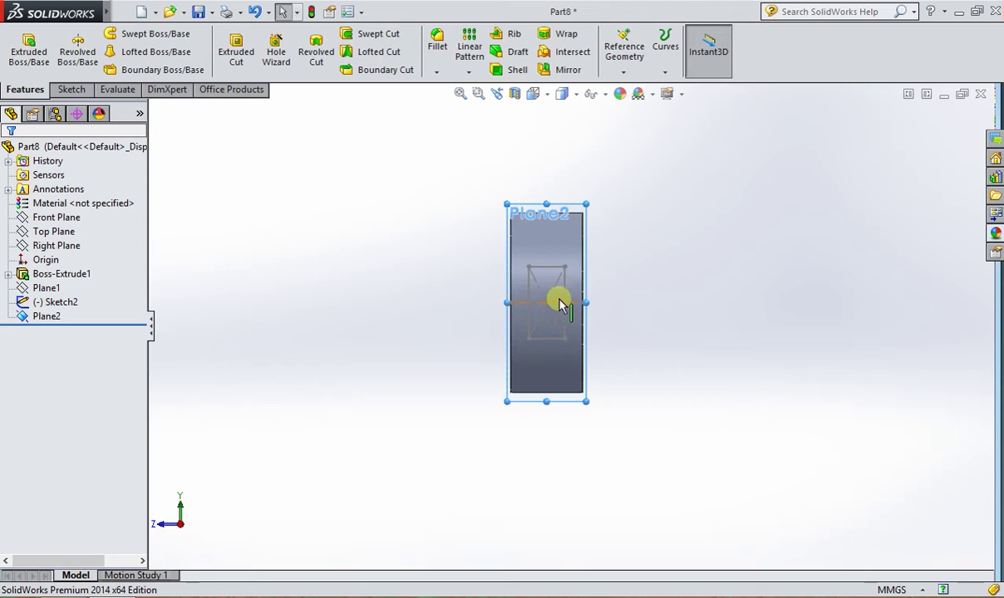
middle_click_drag(573, 338, 658, 352)
scroll(658, 340, "down", 3)
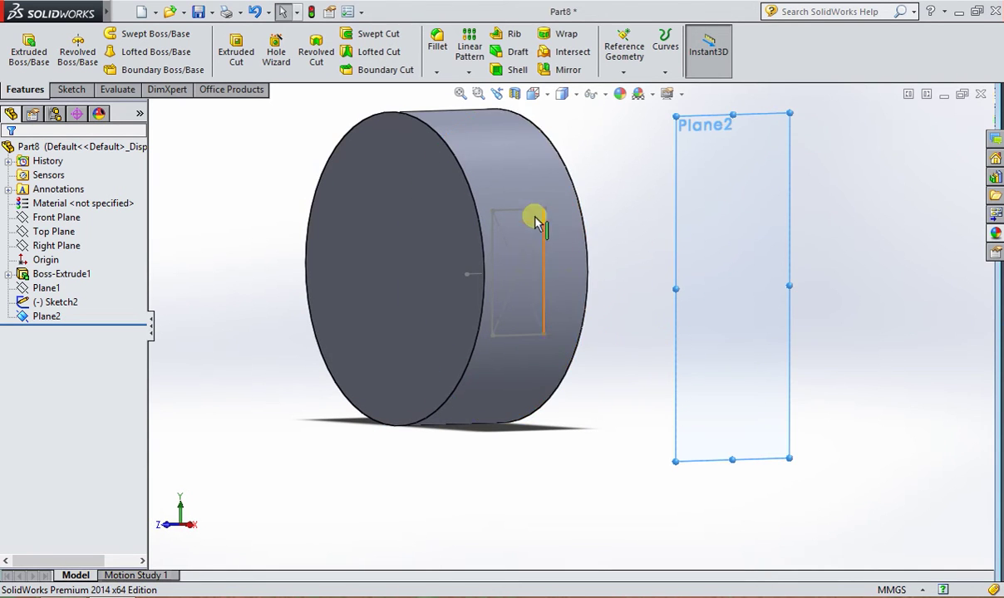
left_click(887, 301)
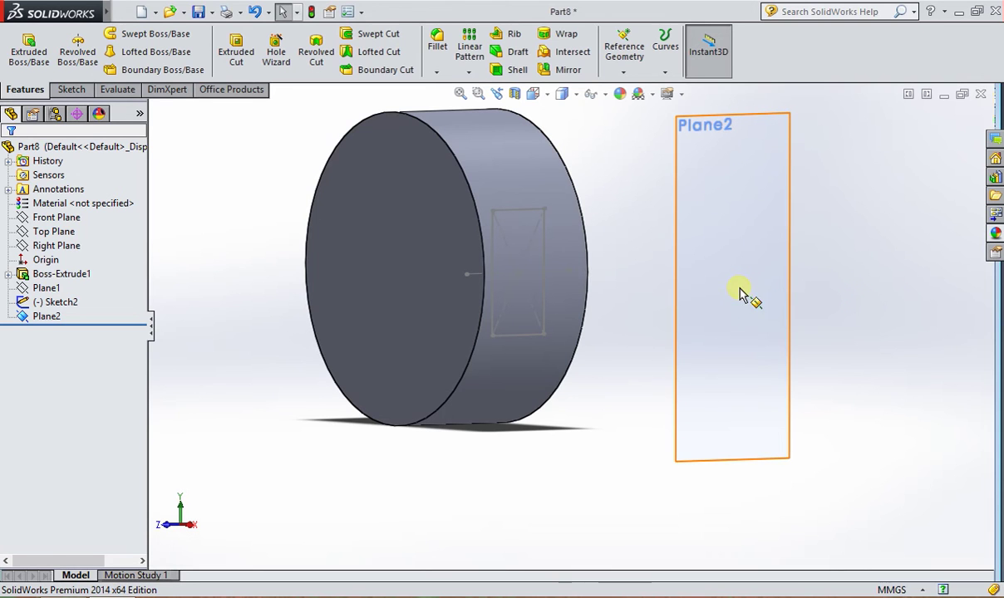
left_click(728, 209)
right_click(723, 151)
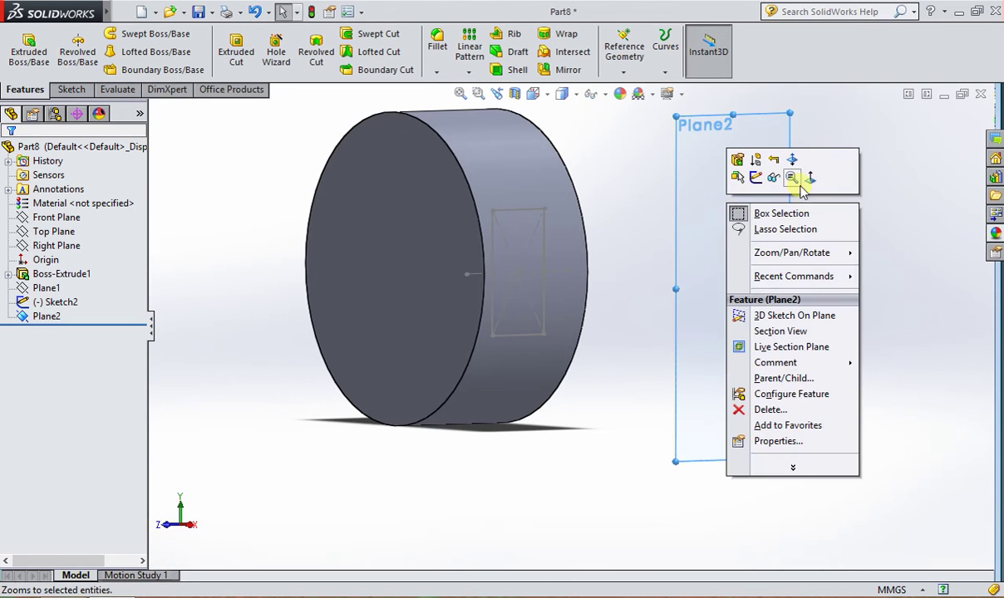
left_click(813, 176)
left_click(71, 89)
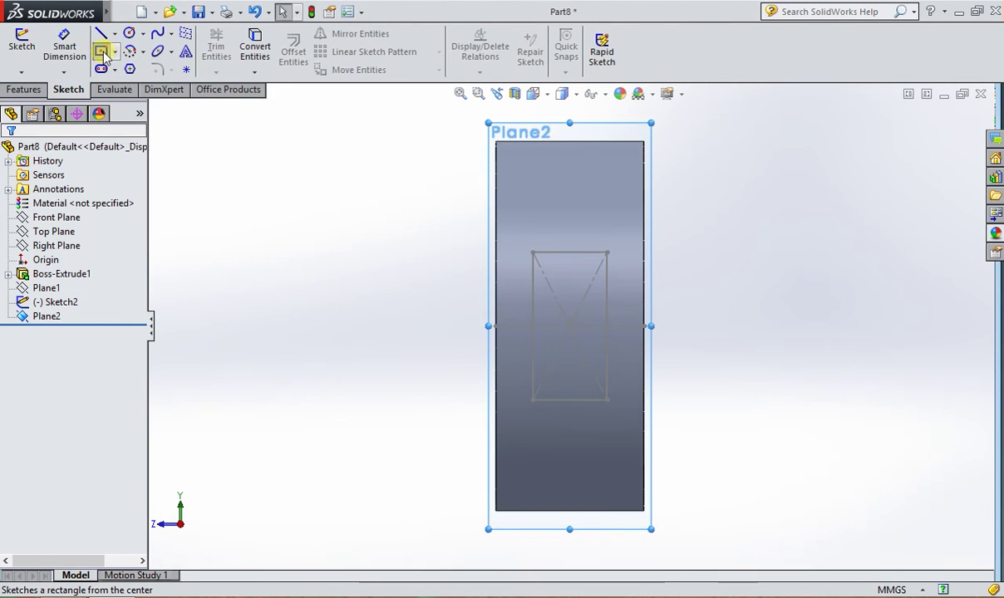
Step: Start a new sketch on Plane2 with the Center Rectangle tool
left_click(103, 53)
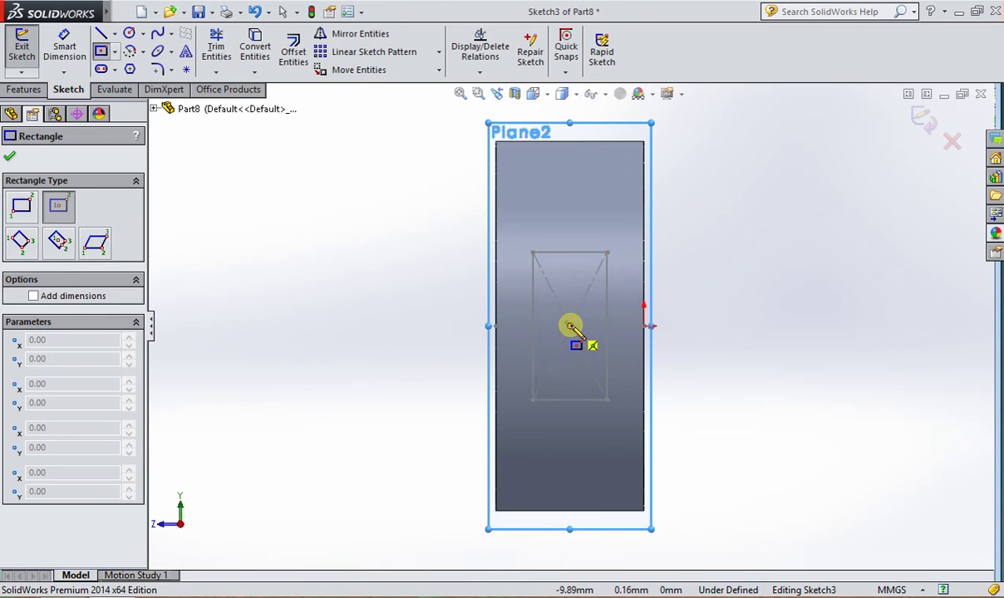
left_click(570, 326)
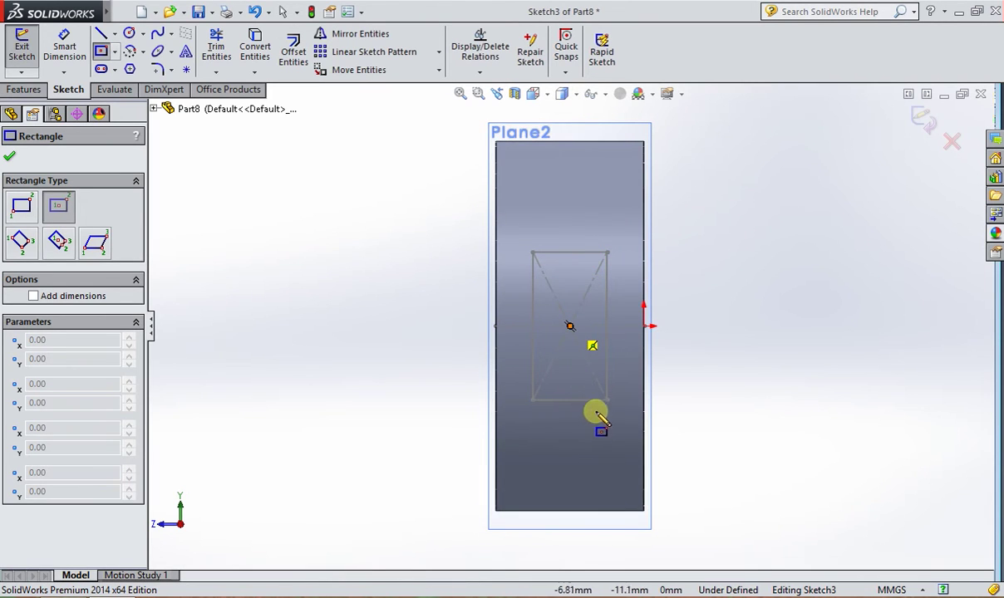
key("Escape")
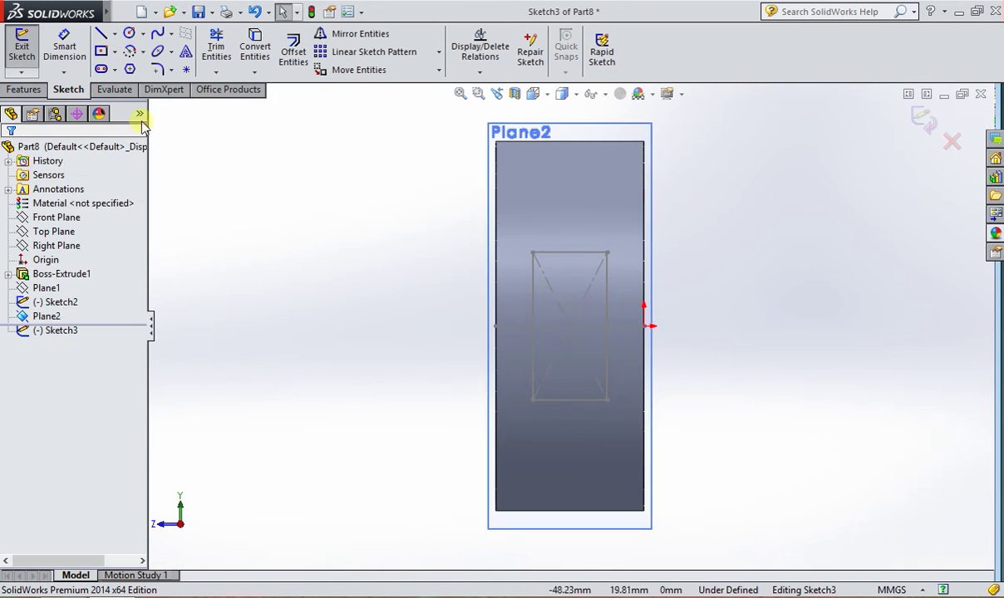
left_click(101, 54)
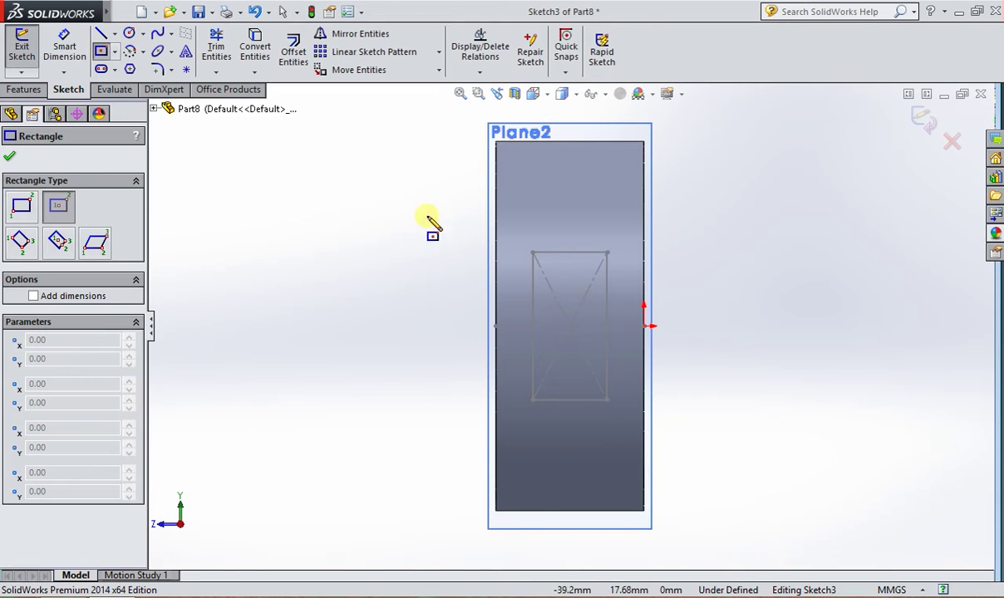
left_click(114, 51)
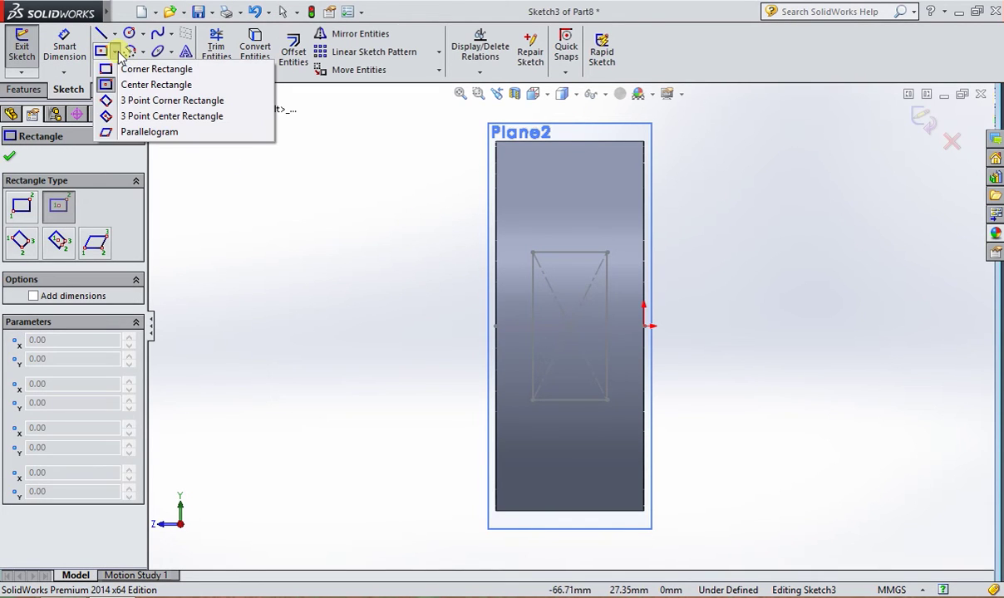
left_click(257, 206)
key("Escape")
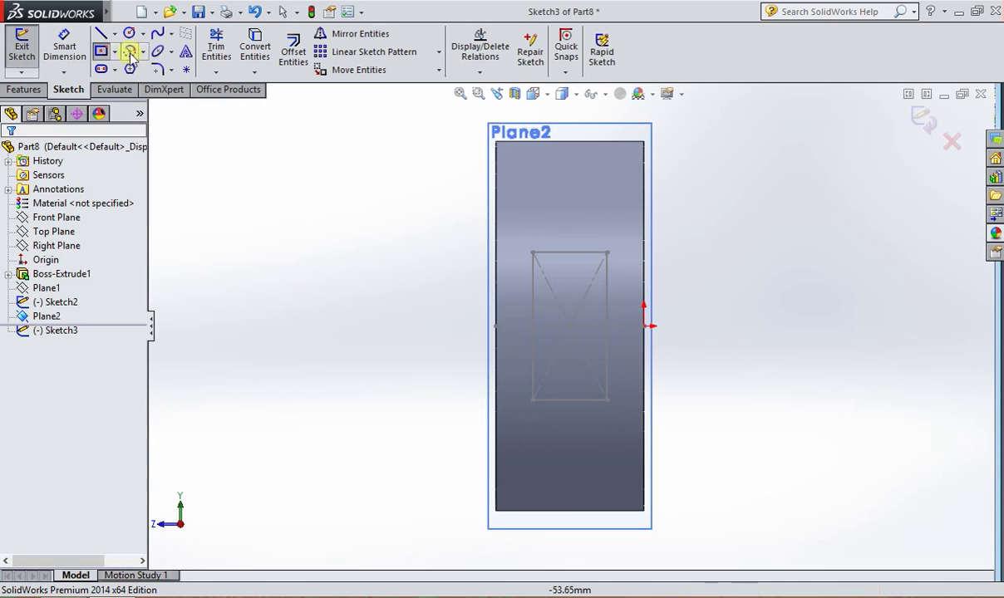
left_click(116, 52)
left_click(117, 53)
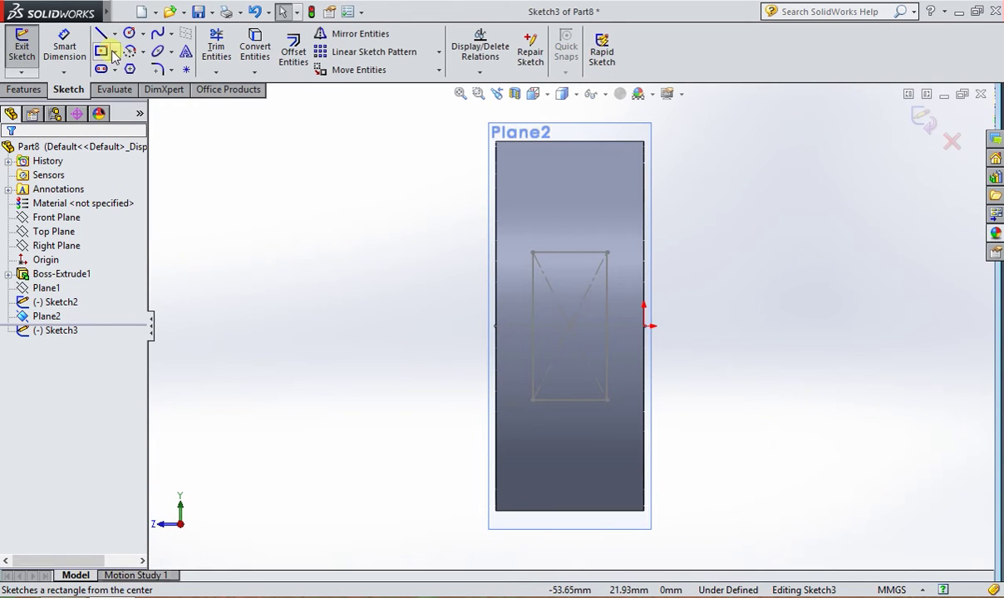
left_click(113, 54)
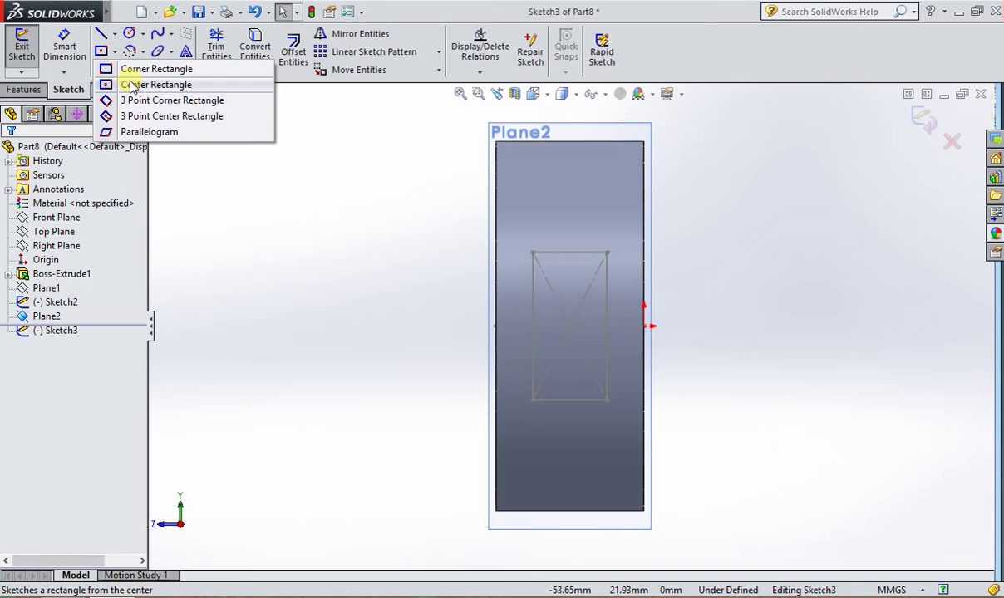
left_click(131, 85)
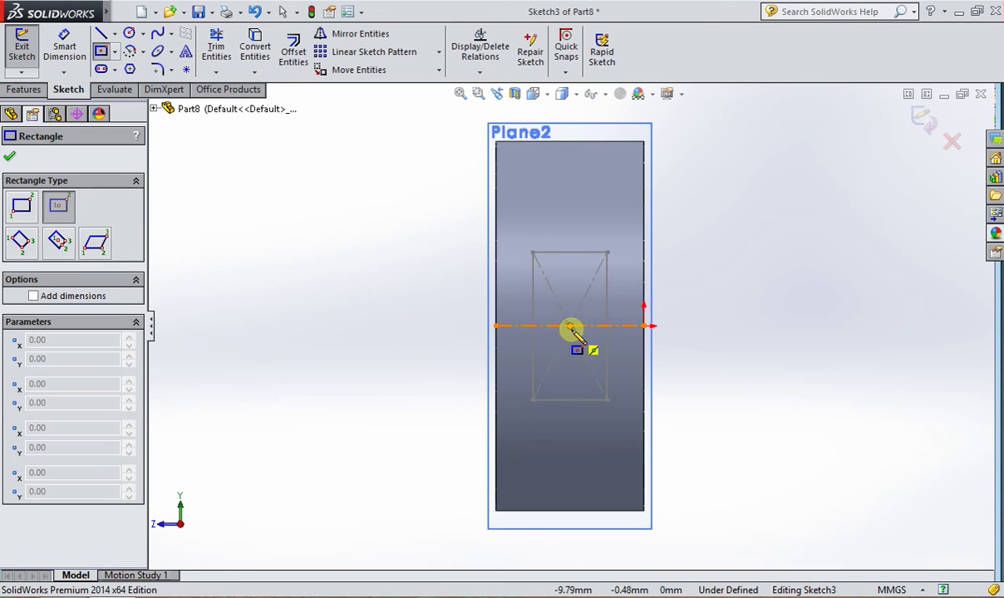
Step: Draw a centre rectangle at the origin with a 50 mm height in Sketch3
left_click(570, 326)
type("50")
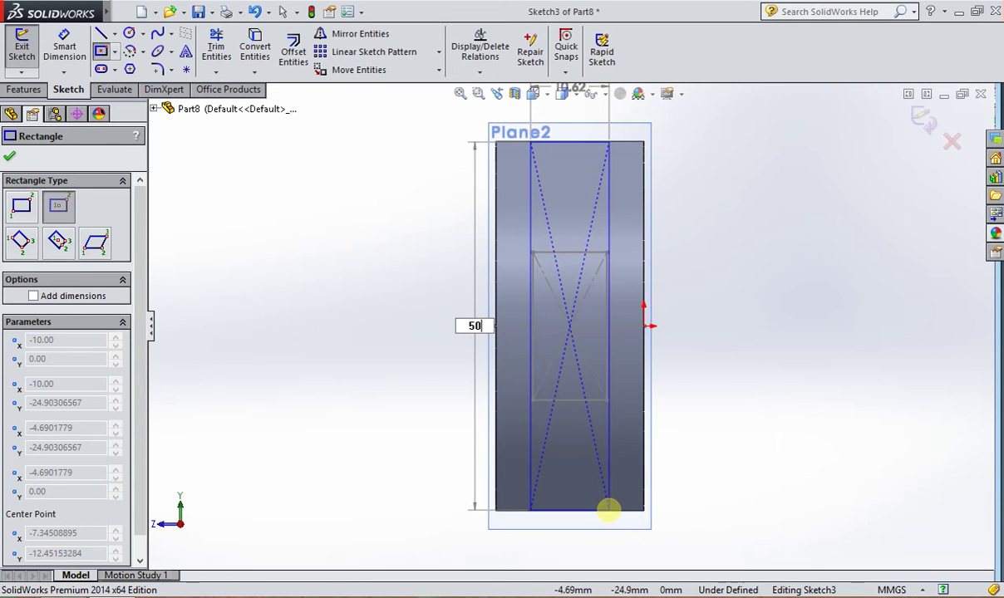
key("Return")
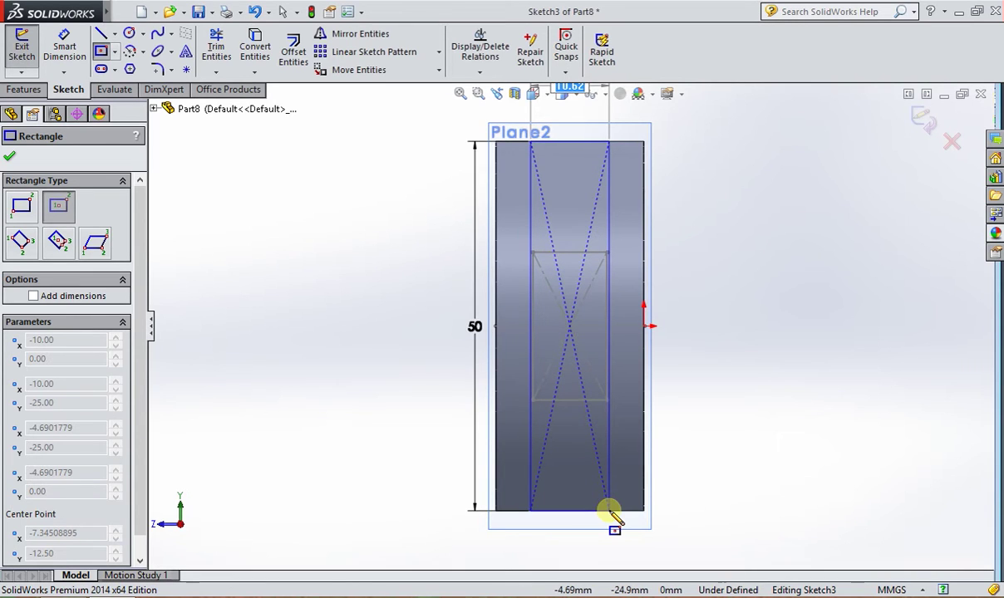
type("10")
left_click(607, 510)
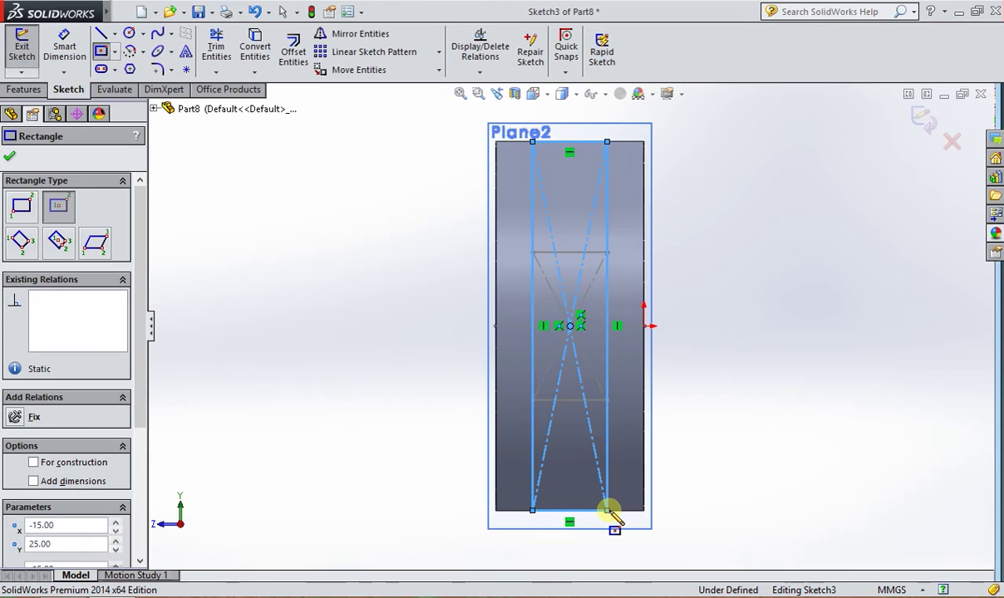
left_click(9, 157)
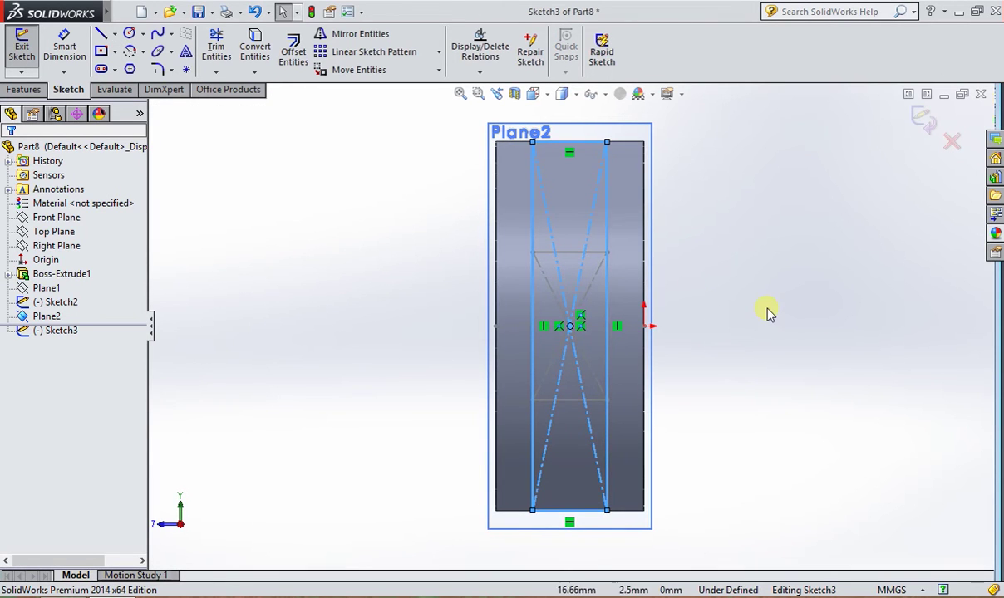
middle_click_drag(667, 353, 764, 397)
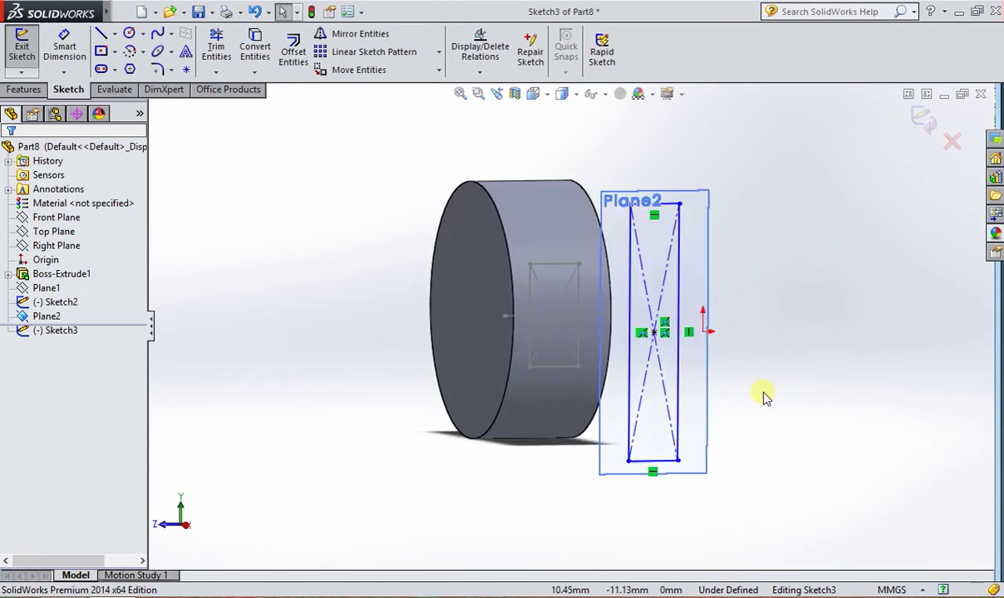
scroll(708, 351, "down", 3)
scroll(717, 347, "up", 4)
middle_click_drag(717, 347, 558, 295)
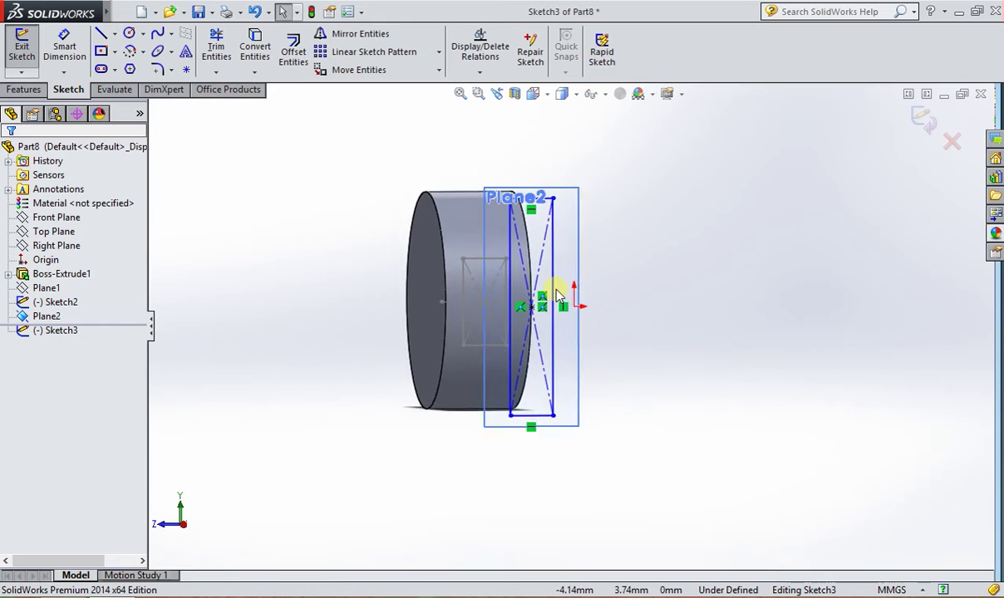
scroll(558, 295, "down", 2)
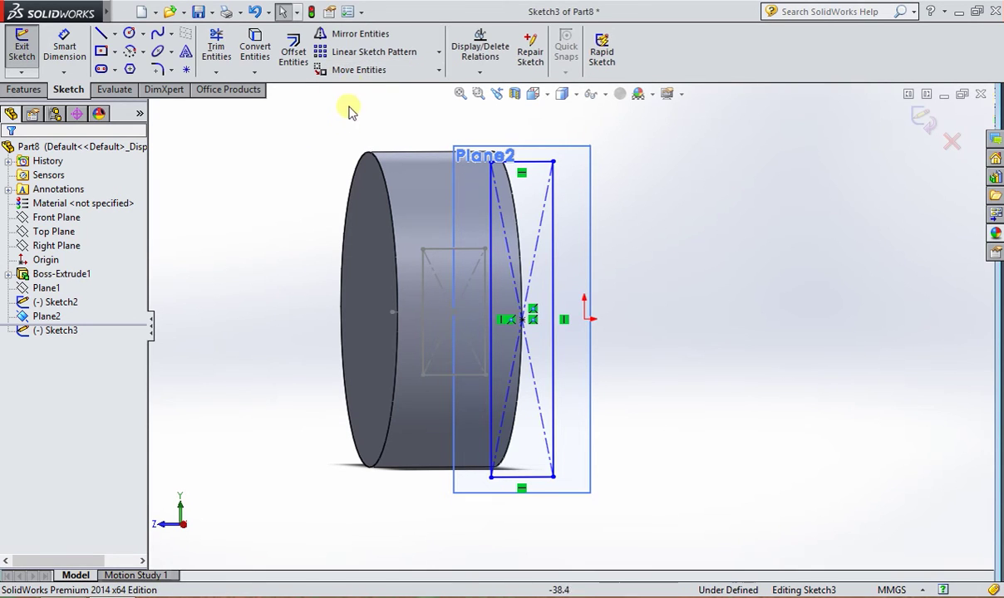
left_click(439, 72)
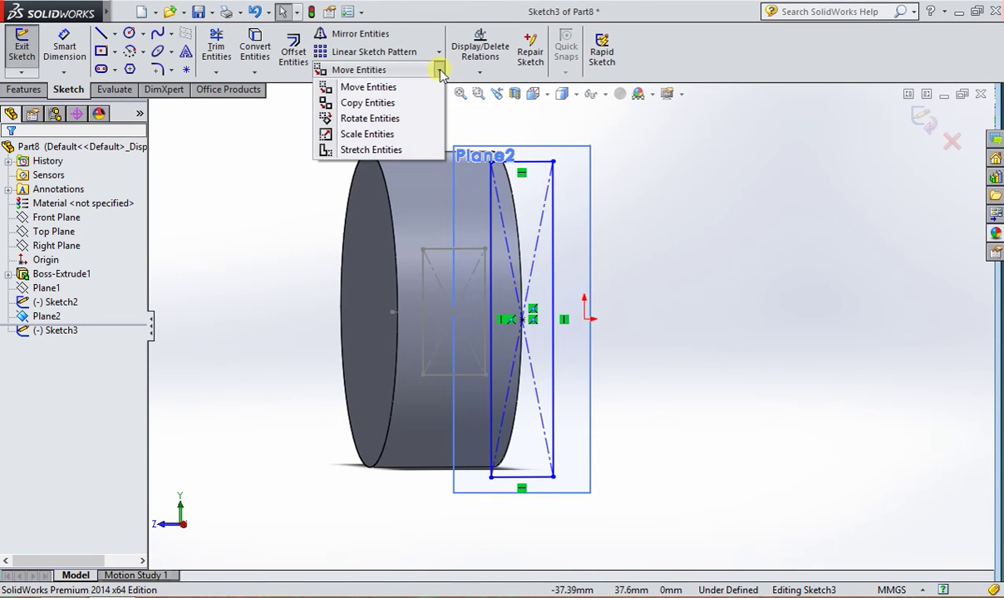
left_click(366, 121)
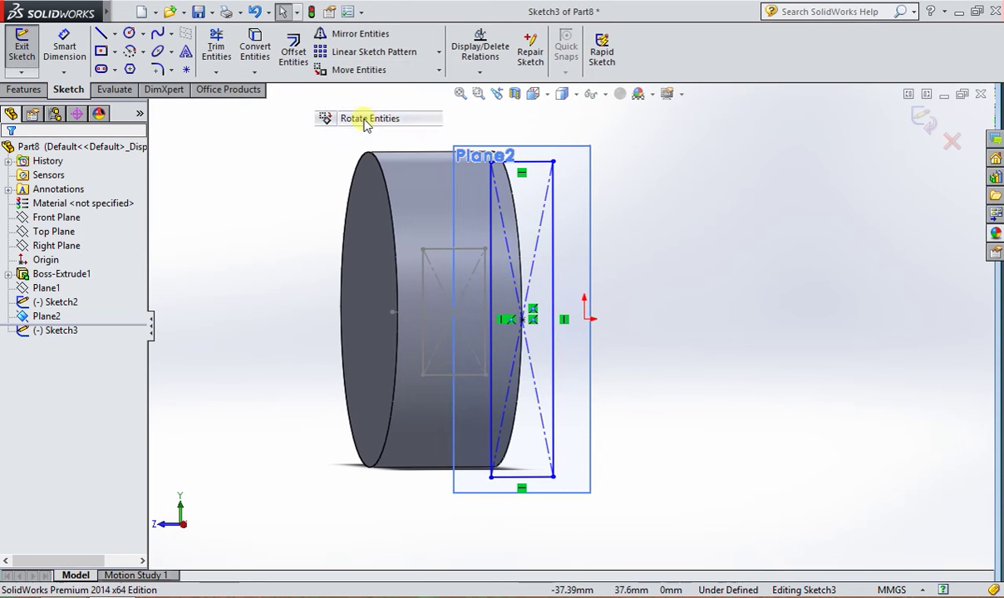
left_click(538, 479)
left_click(554, 421)
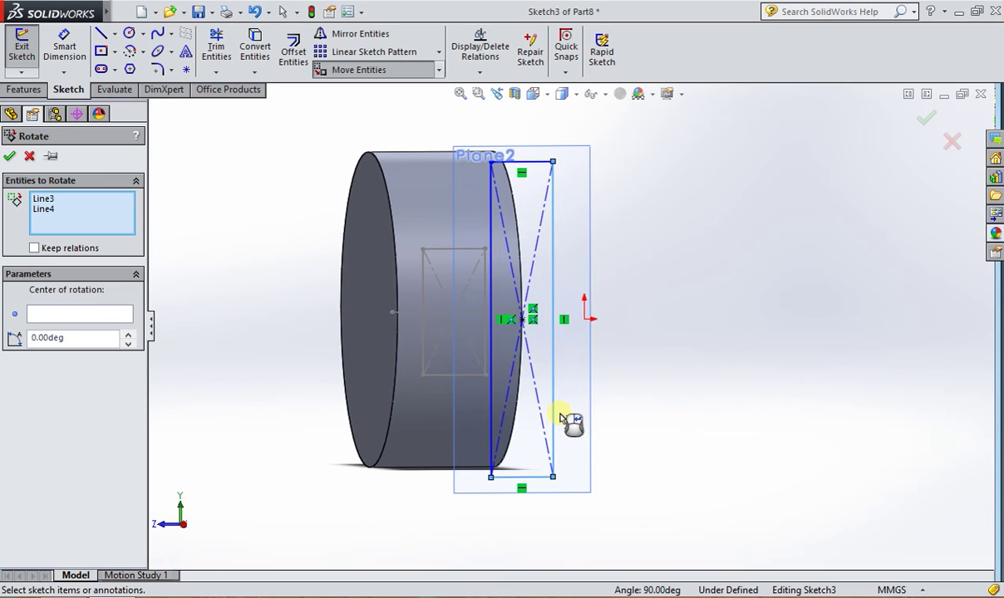
left_click(542, 163)
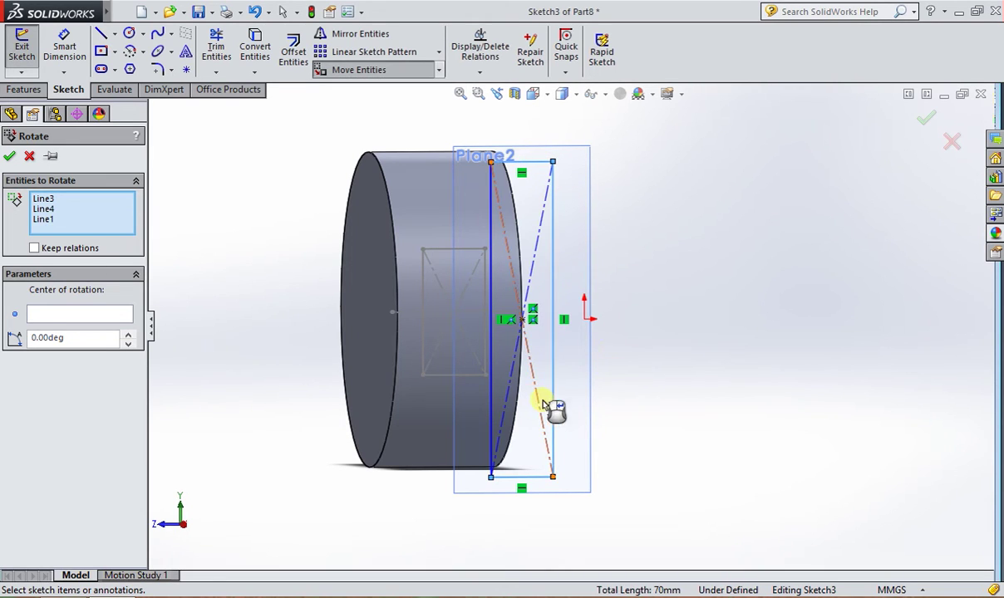
scroll(554, 407, "down", 2)
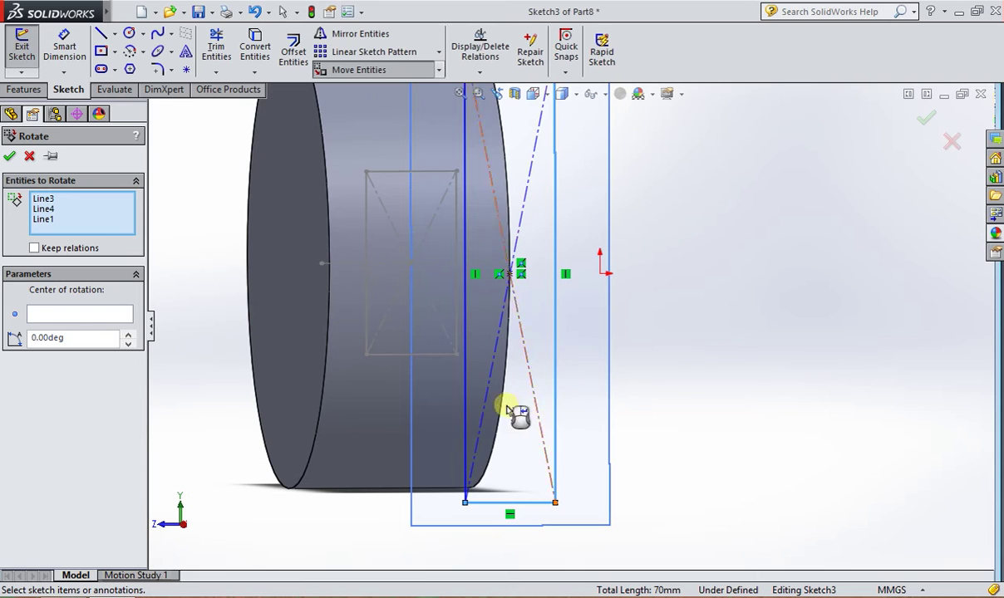
left_click(464, 414)
scroll(560, 383, "up", 2)
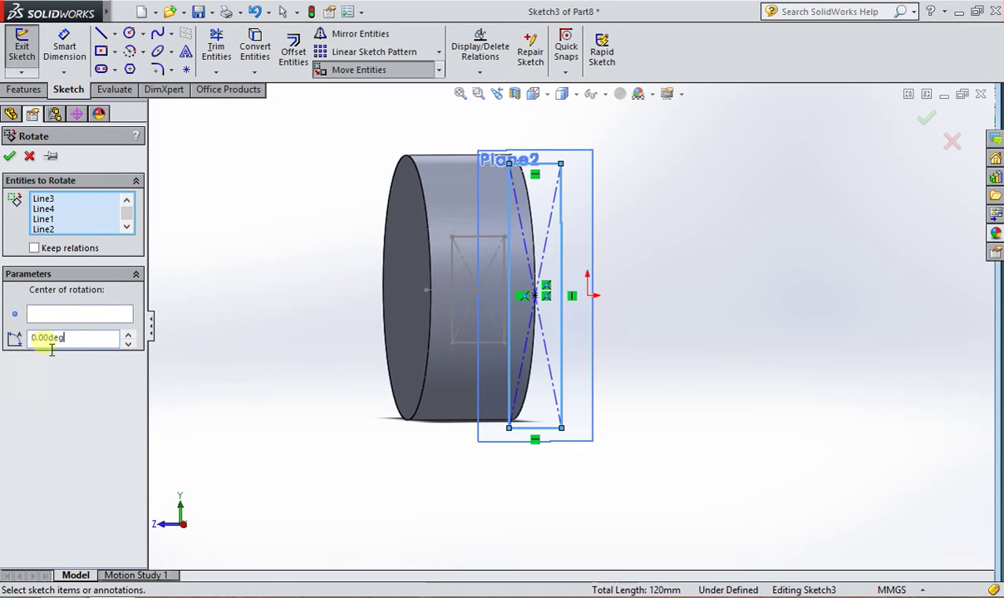
left_click(128, 335)
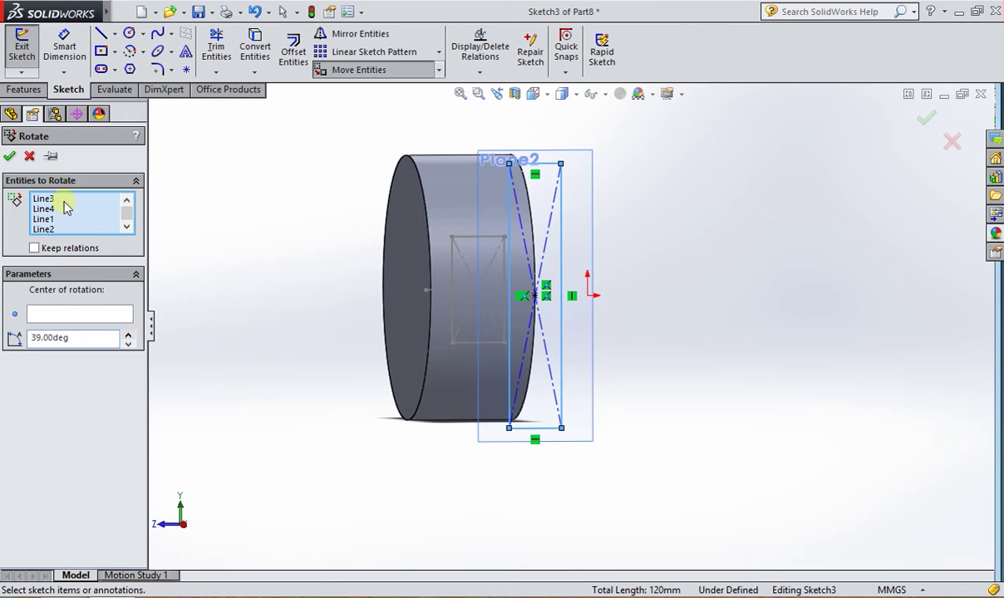
left_click(30, 157)
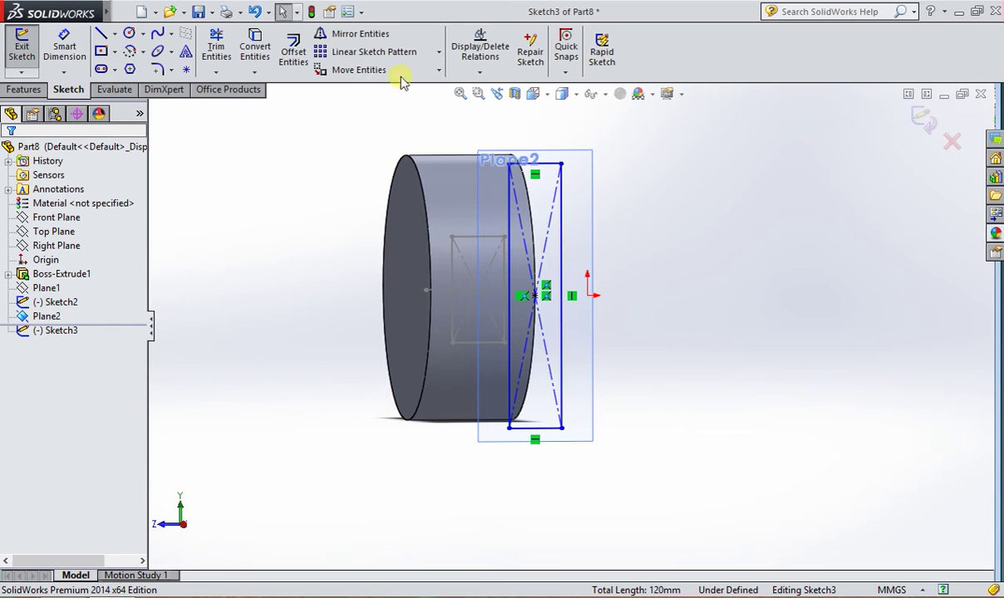
Step: Select the rectangle's top, left, right and bottom lines for Rotate Entities
left_click(438, 72)
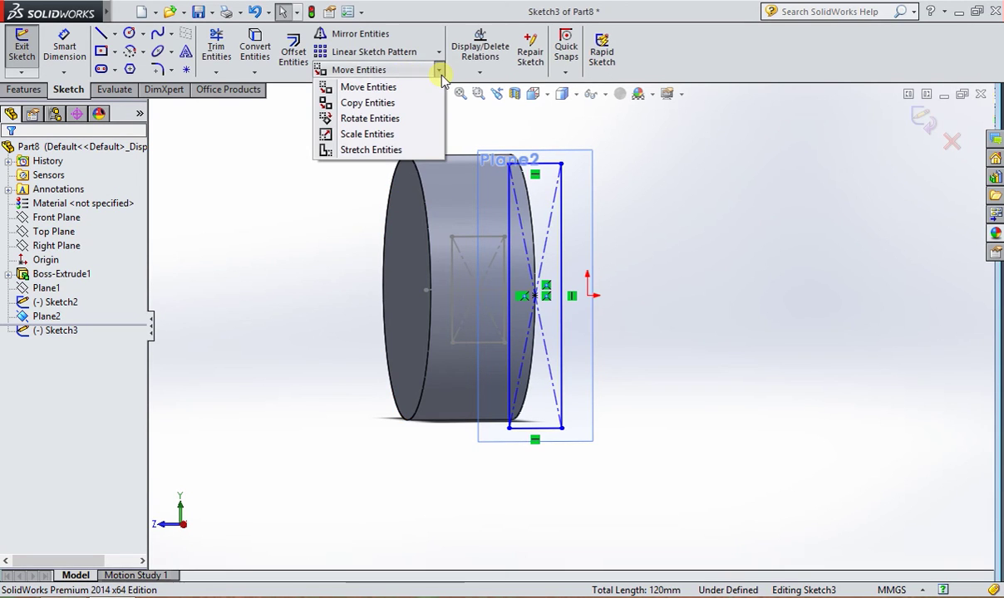
left_click(353, 122)
left_click(540, 172)
left_click(510, 206)
left_click(563, 252)
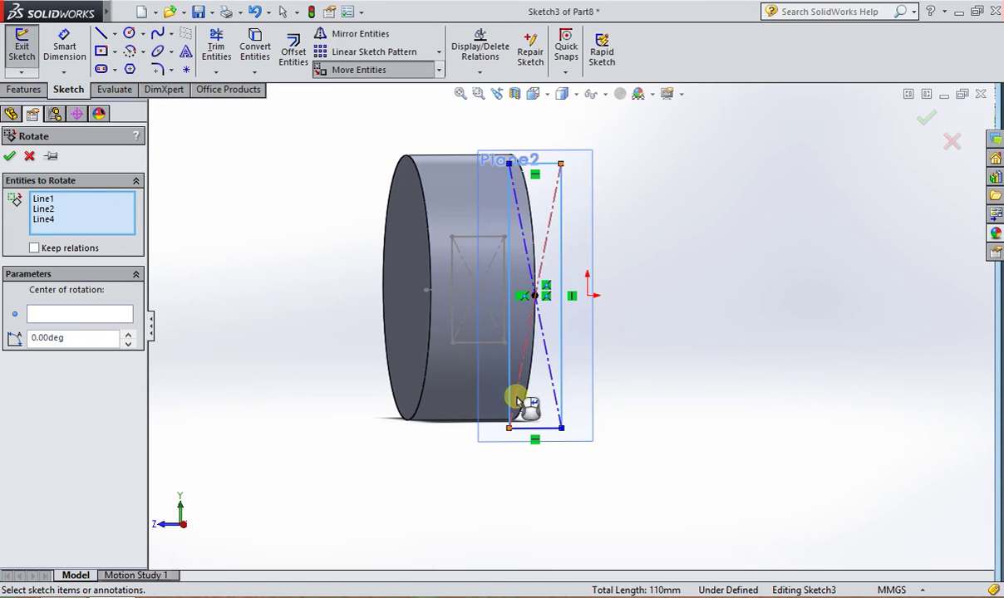
left_click(529, 429)
scroll(554, 325, "down", 1)
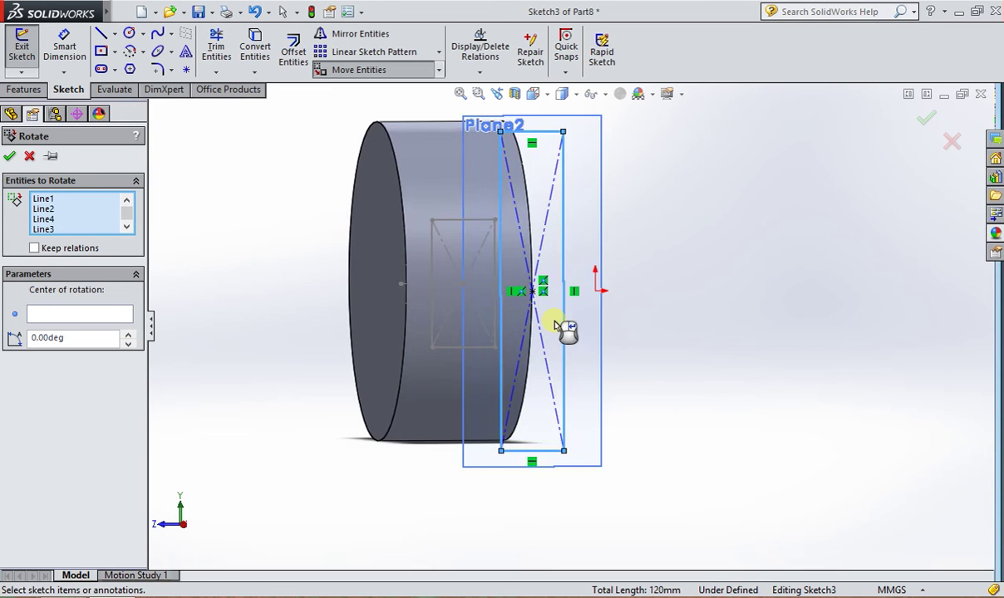
scroll(556, 327, "down", 1)
scroll(578, 325, "up", 1)
scroll(529, 290, "down", 1)
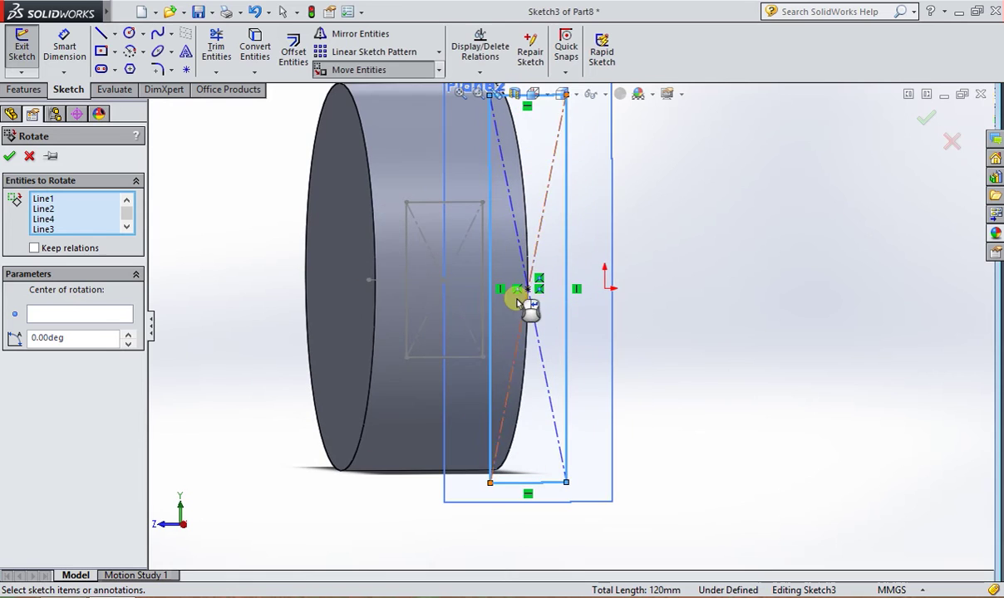
left_click(566, 291)
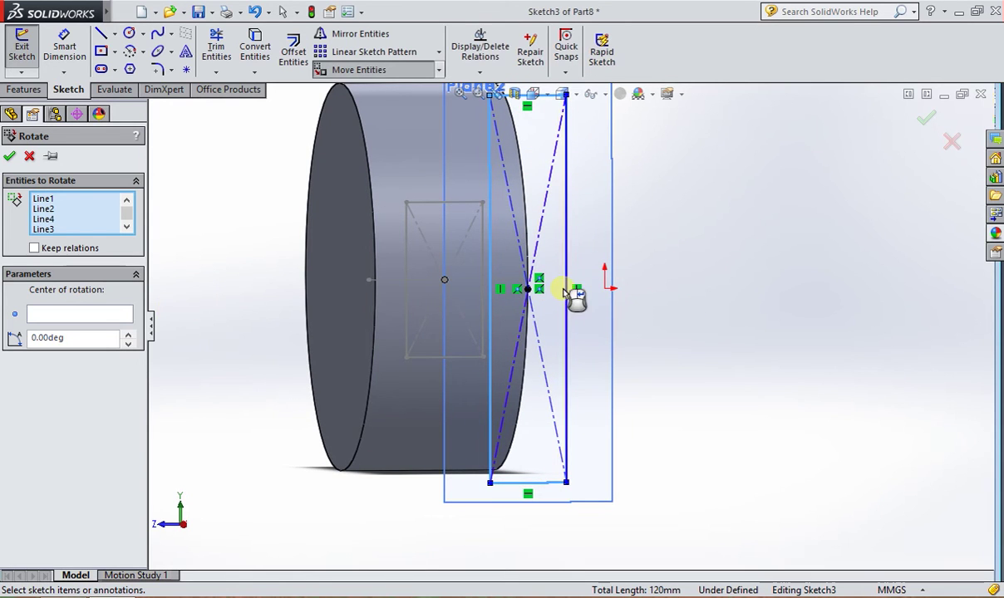
Step: Rotate the rectangle 15° about its centre point
left_click(101, 317)
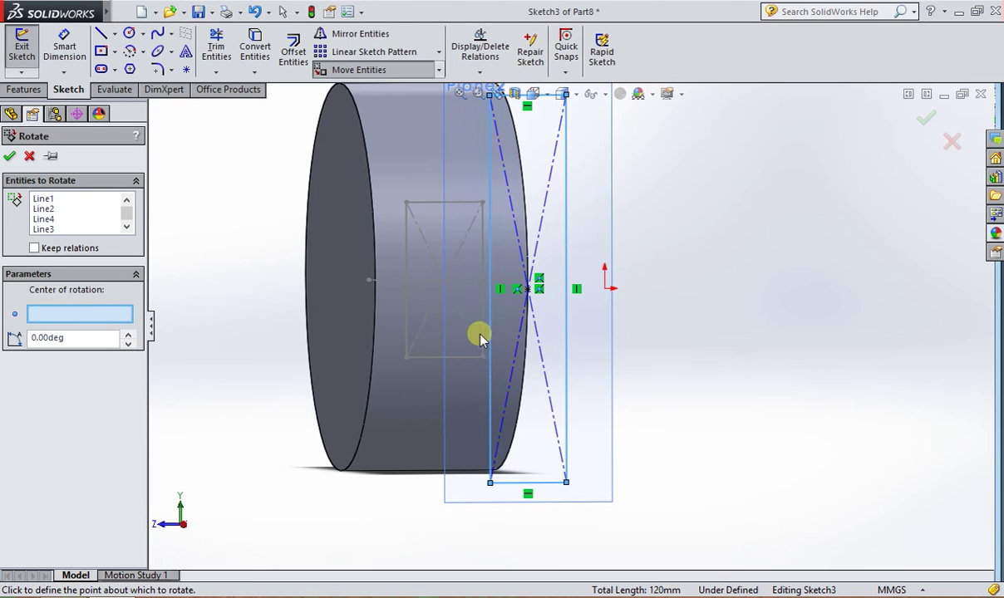
left_click(529, 290)
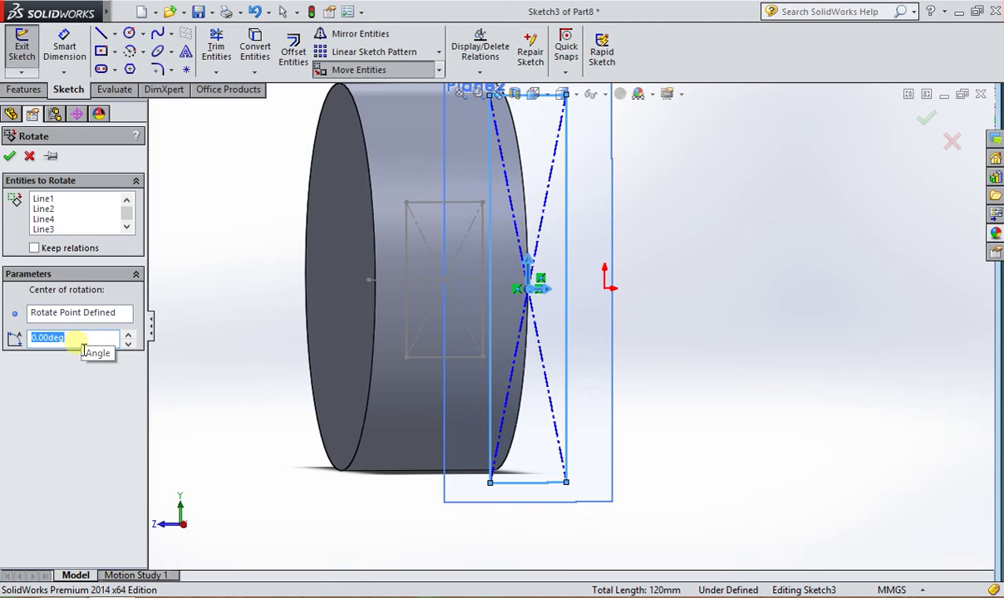
left_click_drag(129, 334, 129, 334)
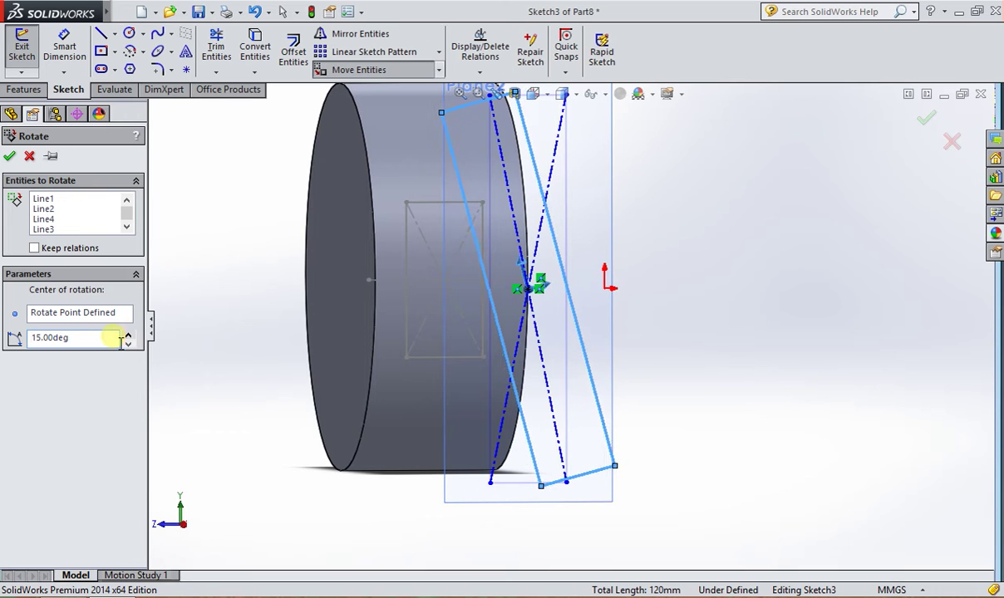
left_click(16, 157)
scroll(558, 333, "up", 4)
mouse_move(665, 312)
middle_mouse_down()
mouse_move(667, 260)
mouse_move(712, 296)
mouse_move(698, 332)
mouse_move(708, 264)
mouse_move(665, 291)
mouse_move(679, 314)
mouse_move(728, 234)
middle_mouse_up()
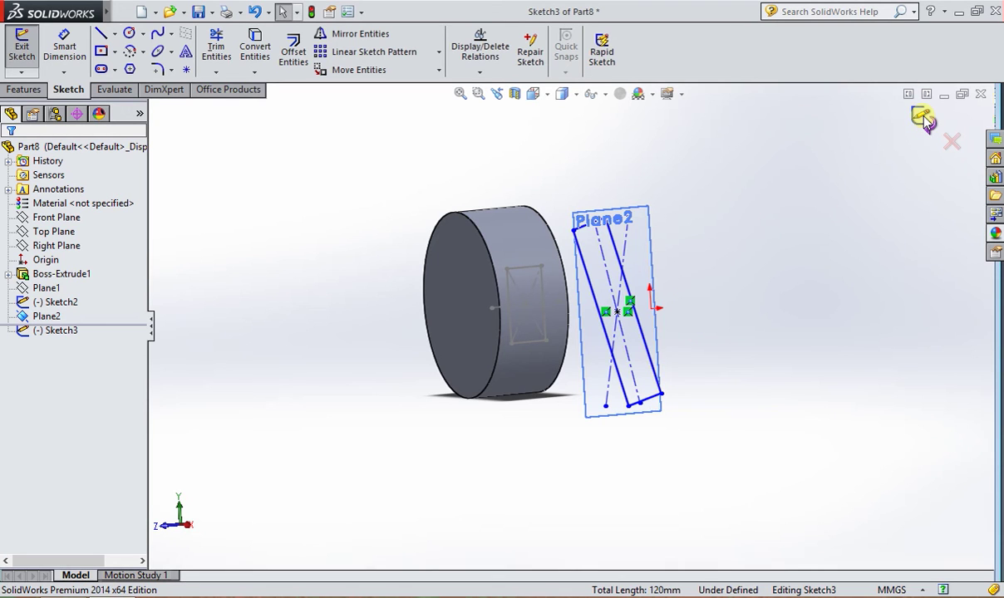
Step: Exit Sketch3 and try a loft between the two rectangles, then cancel it
left_click(922, 118)
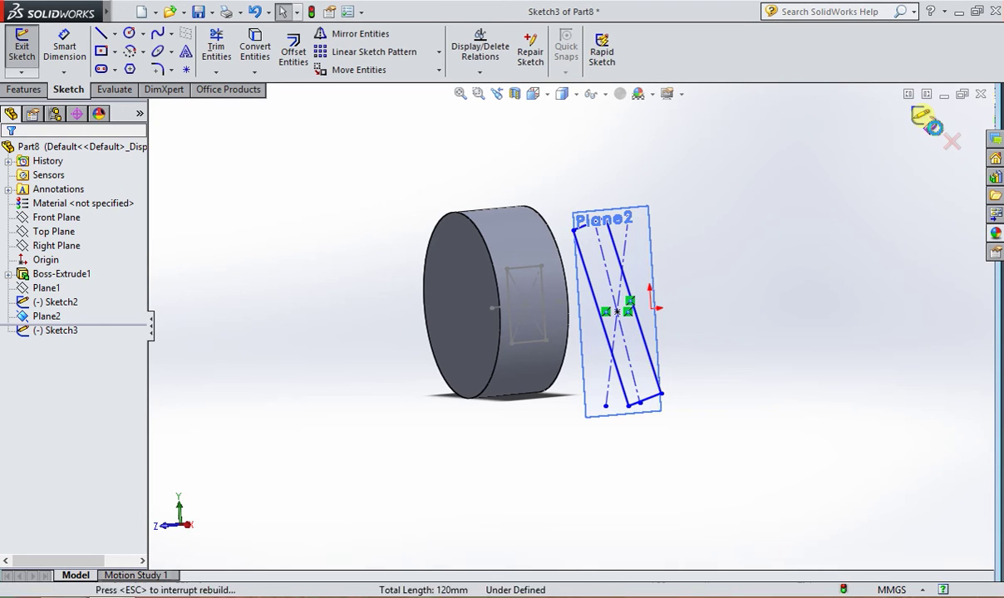
left_click(25, 89)
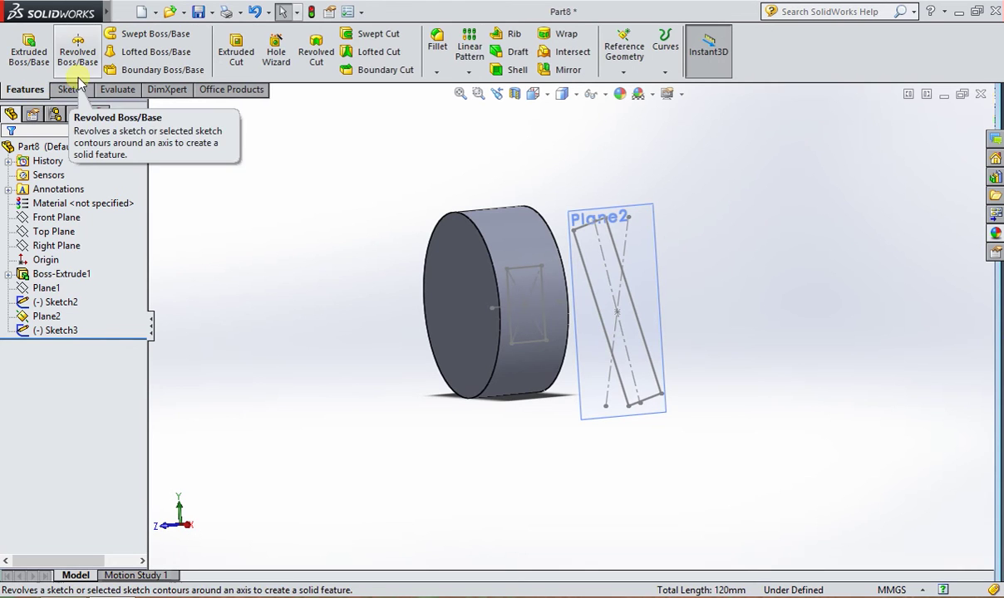
left_click(143, 56)
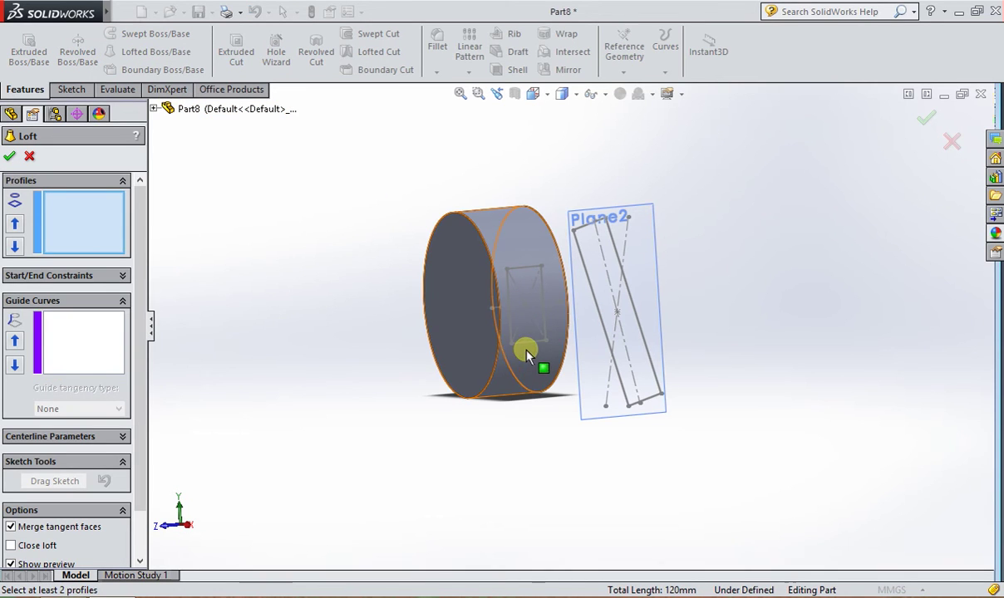
scroll(532, 346, "down", 2)
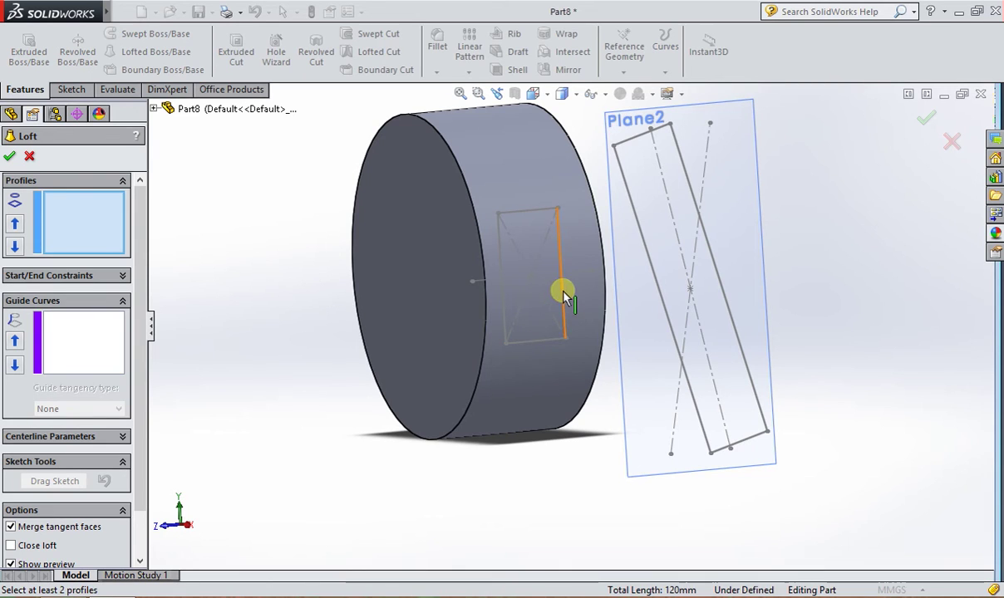
left_click(521, 217)
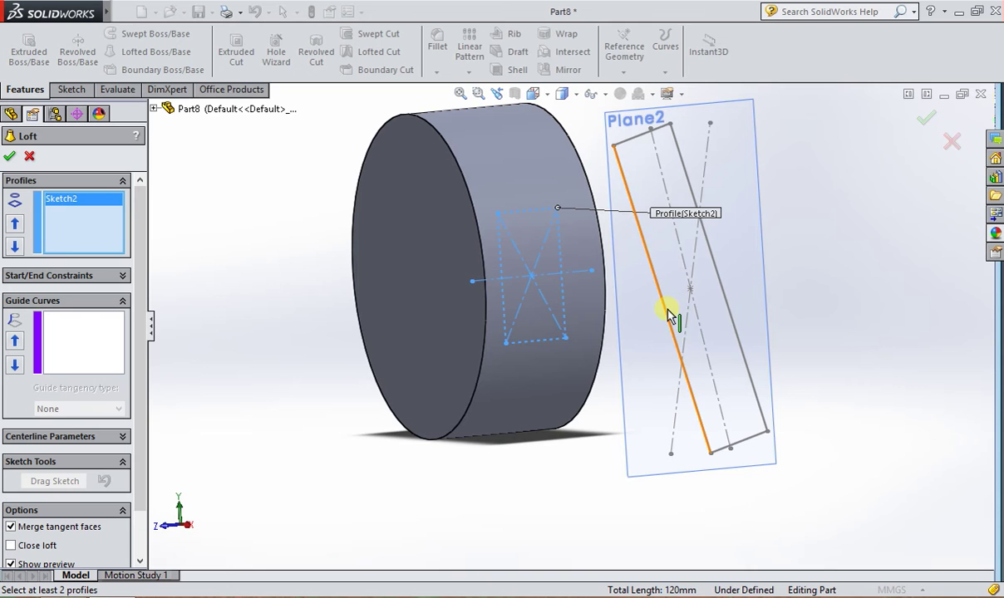
left_click(649, 150)
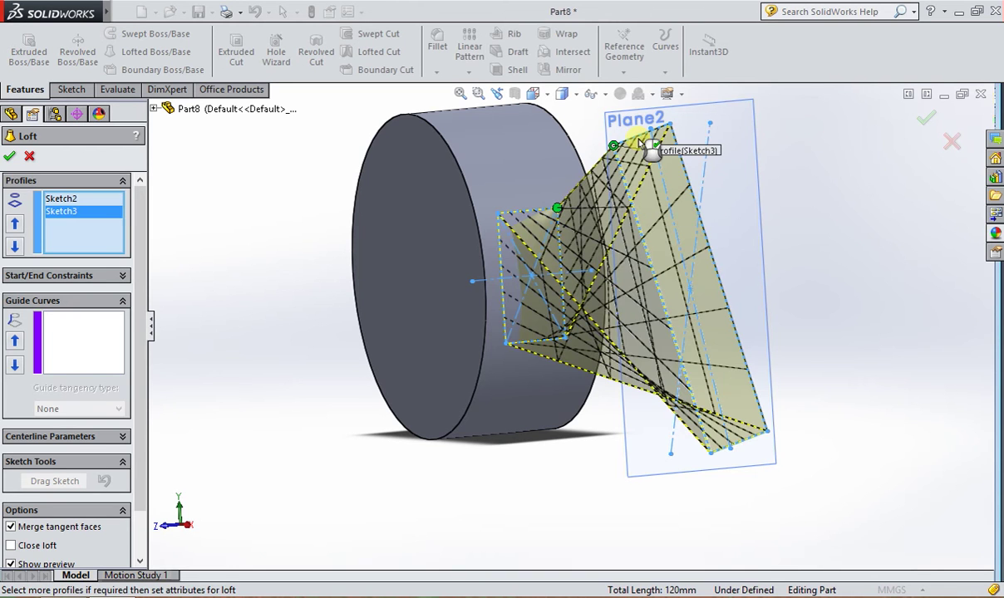
mouse_move(660, 340)
middle_mouse_down()
mouse_move(656, 316)
mouse_move(615, 287)
mouse_move(672, 450)
mouse_move(657, 392)
middle_mouse_up()
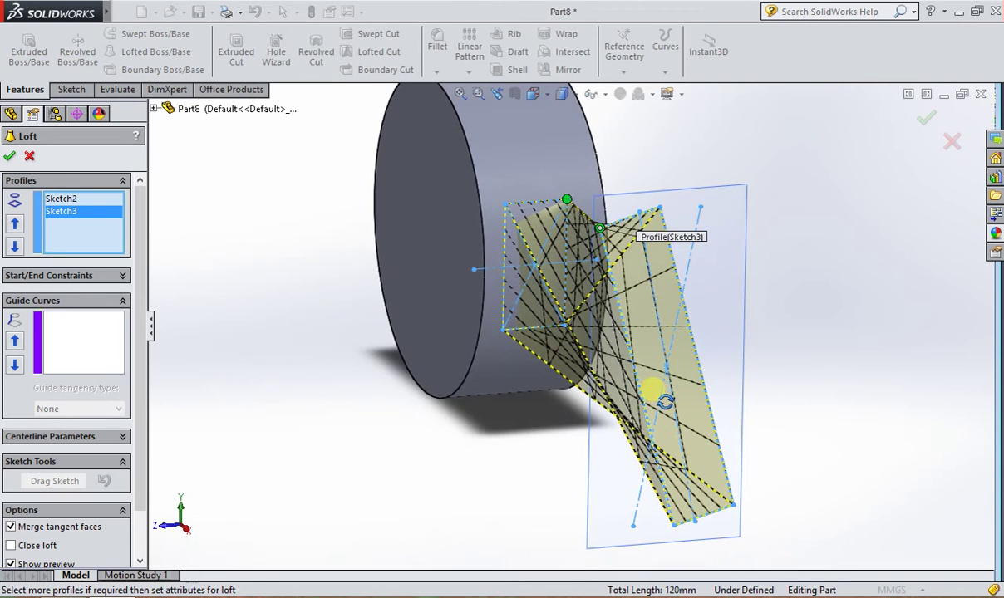
left_click(30, 157)
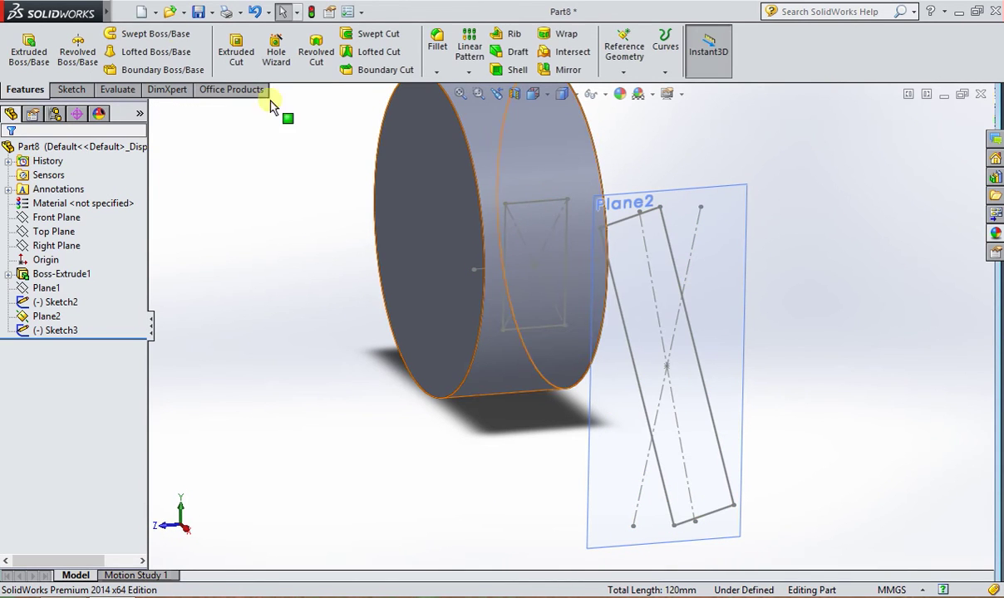
Step: Loft from the Sketch2 rectangle to the tilted Sketch3 rectangle, creating Loft1
left_click(137, 53)
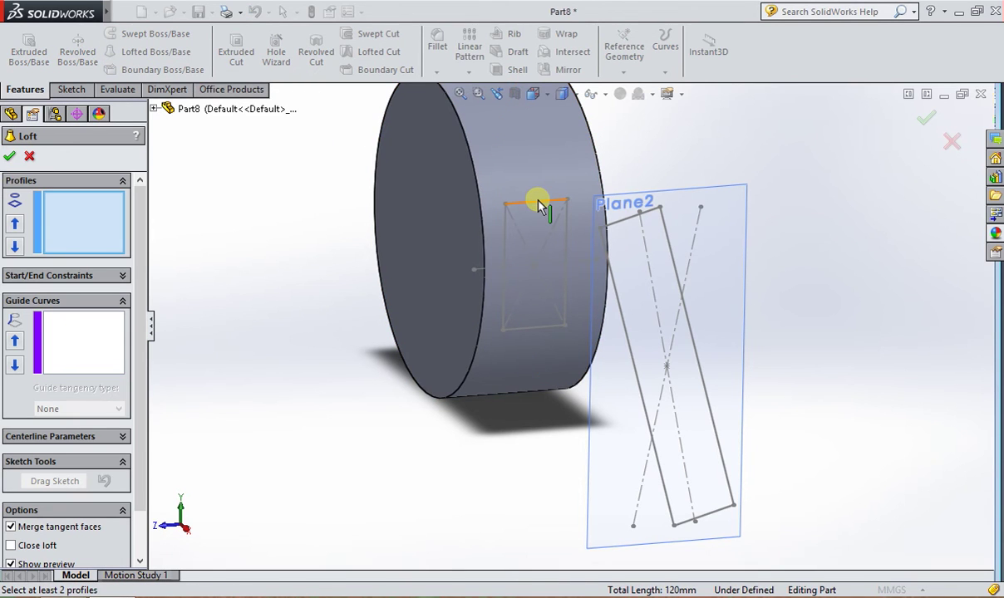
left_click(538, 203)
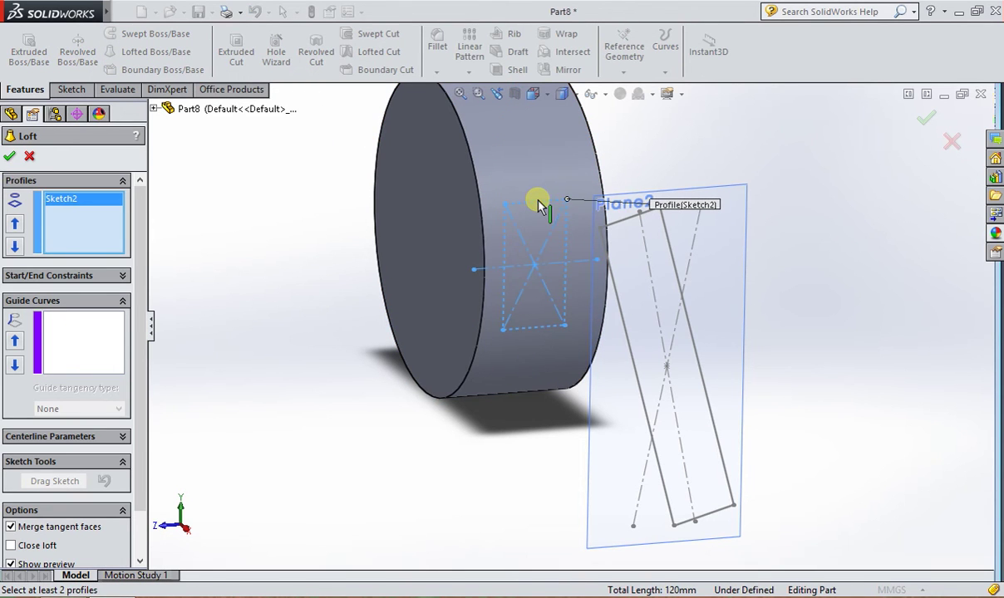
left_click(617, 229)
mouse_move(647, 321)
middle_mouse_down()
mouse_move(750, 328)
mouse_move(659, 185)
mouse_move(604, 280)
middle_mouse_up()
left_click(10, 160)
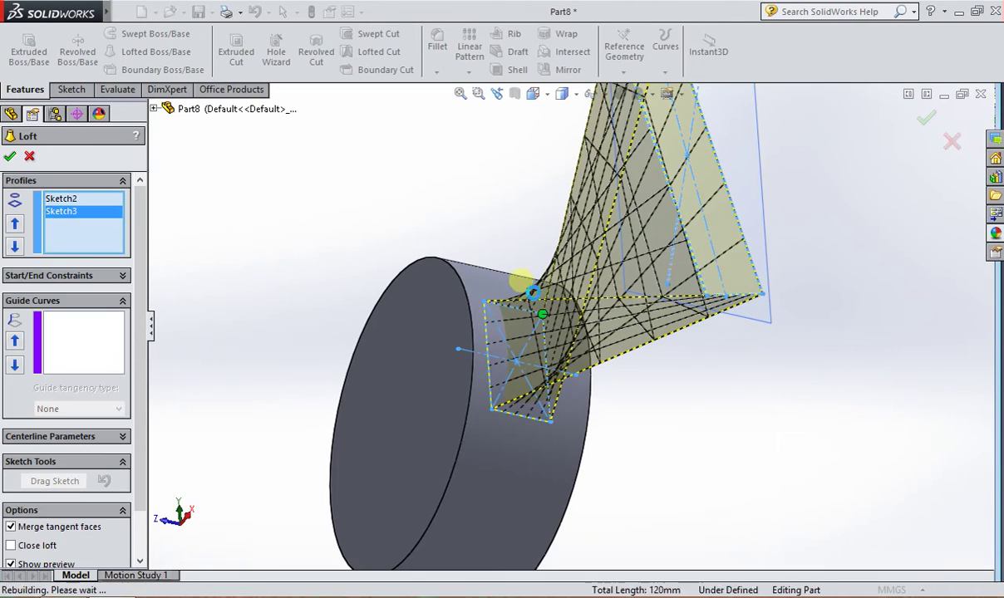
mouse_move(572, 314)
middle_mouse_down()
mouse_move(663, 274)
mouse_move(665, 361)
mouse_move(706, 421)
mouse_move(748, 333)
middle_mouse_up()
left_click(705, 335)
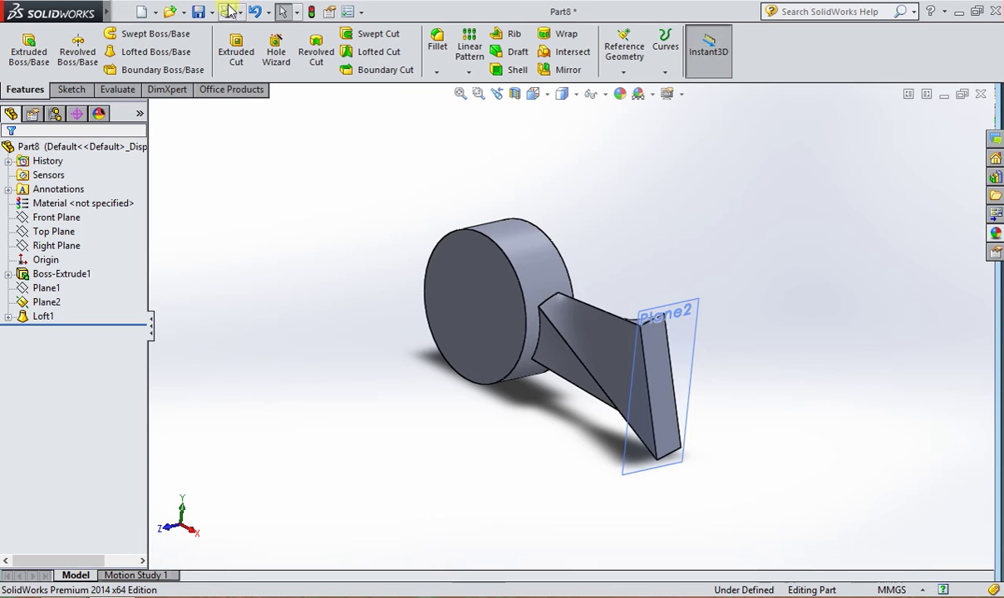
Step: Undo the first loft so Loft1 is removed from the model
left_click(256, 12)
scroll(459, 239, "down", 3)
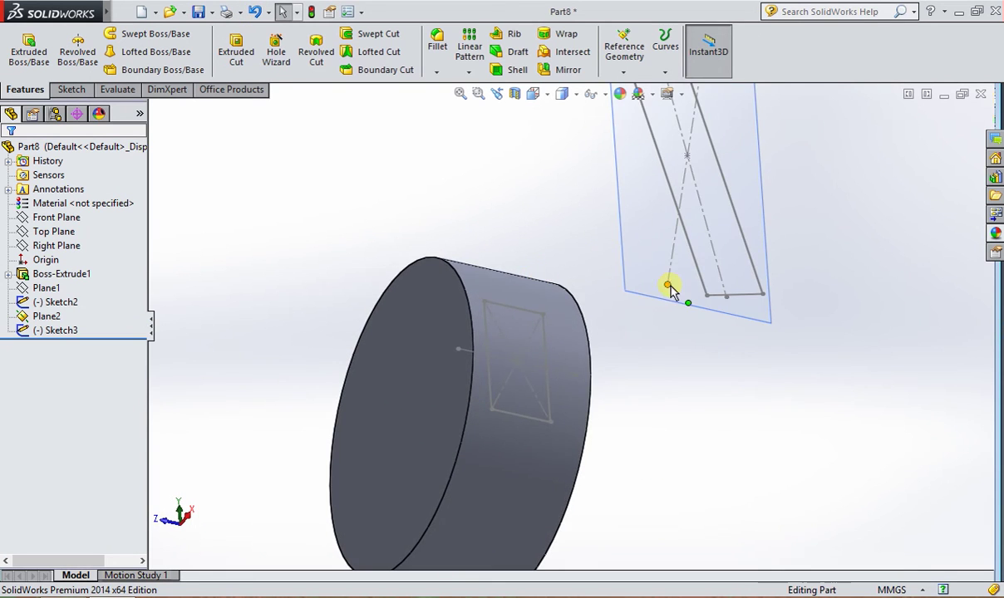
scroll(673, 266, "up", 3)
mouse_move(688, 202)
middle_mouse_down()
mouse_move(689, 298)
mouse_move(556, 290)
middle_mouse_up()
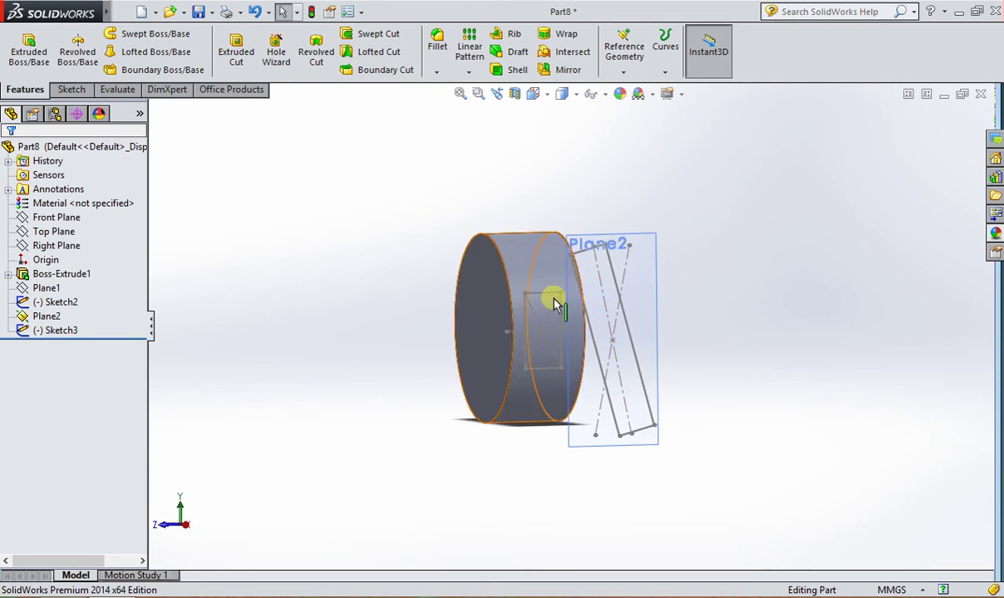
Step: Loft a tapered blade from the Sketch2 hub-face rectangle to the Sketch3 rectangle on Plane2
left_click(117, 55)
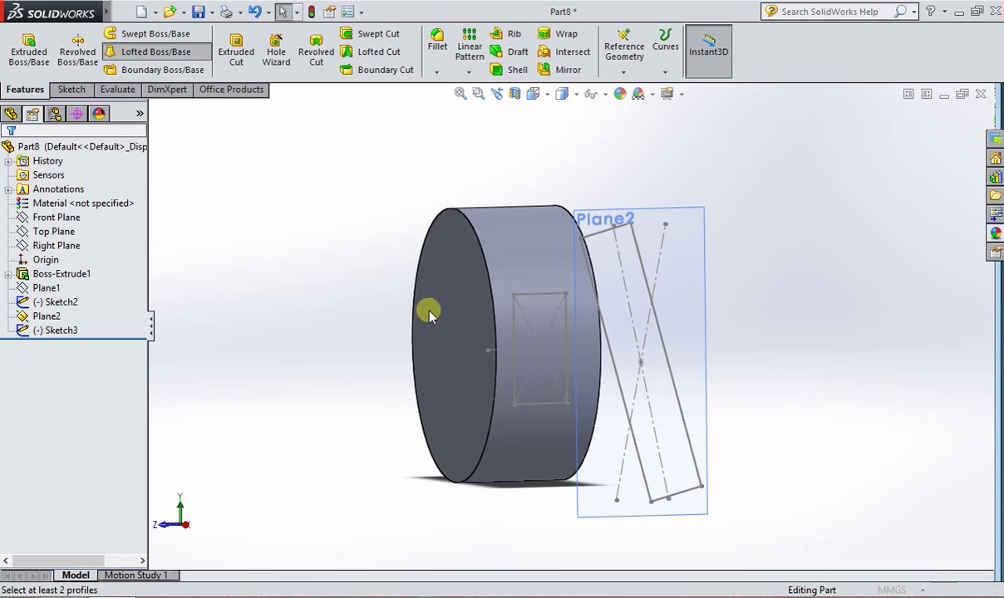
left_click(515, 387)
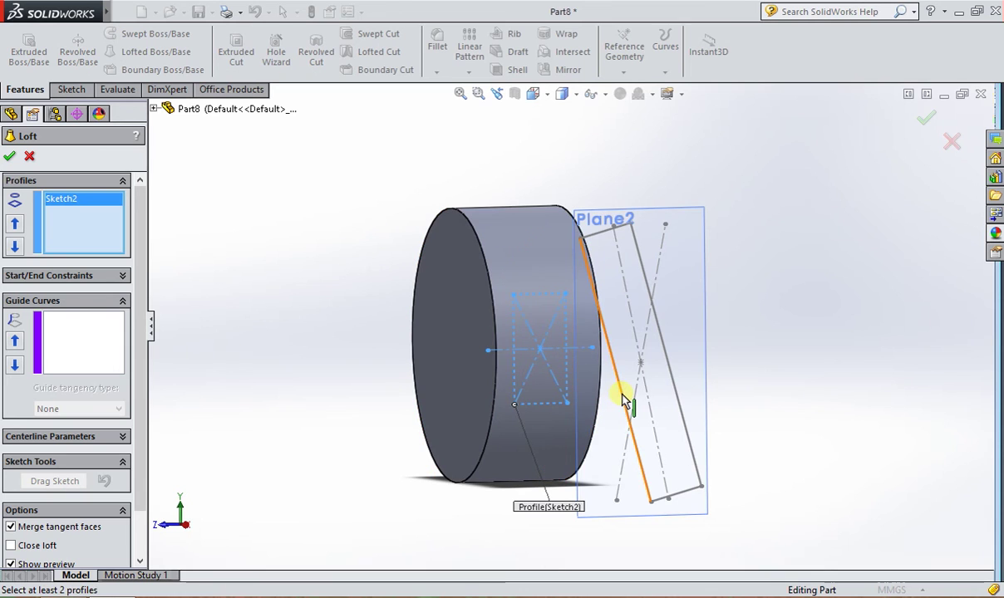
left_click(623, 399)
middle_click_drag(651, 321, 283, 293)
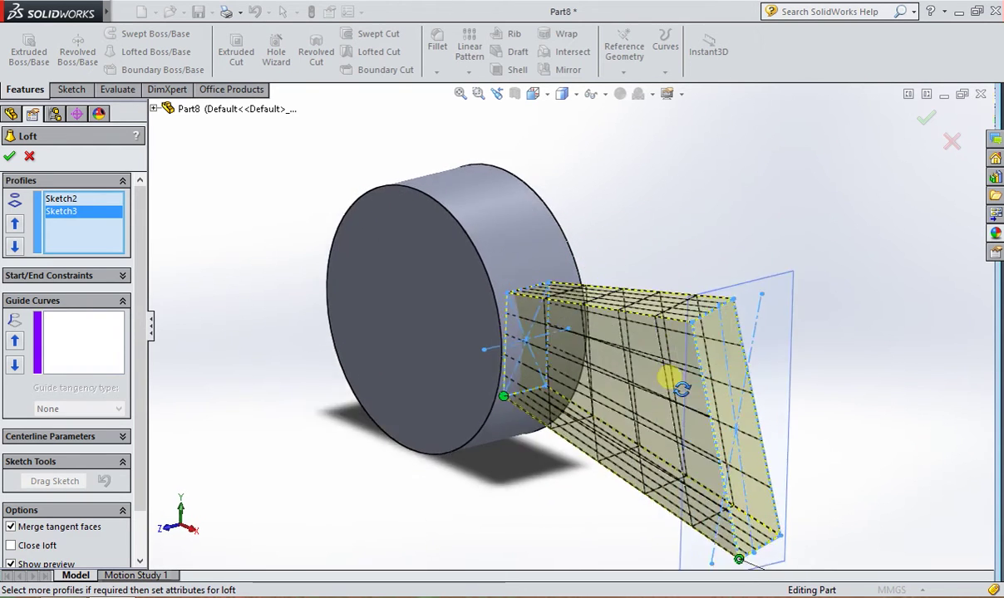
left_click(11, 157)
Step: Orbit and zoom around the new Loft2 blade to inspect its taper from the hub
scroll(583, 347, "up", 3)
scroll(710, 370, "up", 2)
mouse_move(711, 369)
middle_mouse_down()
mouse_move(623, 527)
mouse_move(533, 351)
mouse_move(498, 376)
mouse_move(498, 408)
mouse_move(569, 383)
mouse_move(620, 329)
middle_mouse_up()
scroll(676, 334, "down", 3)
mouse_move(708, 258)
middle_mouse_down()
mouse_move(663, 308)
mouse_move(665, 284)
mouse_move(586, 358)
mouse_move(577, 318)
mouse_move(589, 309)
middle_mouse_up()
scroll(586, 358, "up", 3)
scroll(571, 314, "down", 3)
scroll(506, 336, "up", 3)
mouse_move(506, 336)
middle_mouse_down()
mouse_move(535, 377)
mouse_move(517, 325)
mouse_move(537, 347)
middle_mouse_up()
mouse_move(548, 272)
middle_mouse_down()
mouse_move(556, 325)
mouse_move(544, 271)
mouse_move(573, 248)
mouse_move(474, 444)
mouse_move(571, 394)
mouse_move(565, 430)
mouse_move(542, 436)
middle_mouse_up()
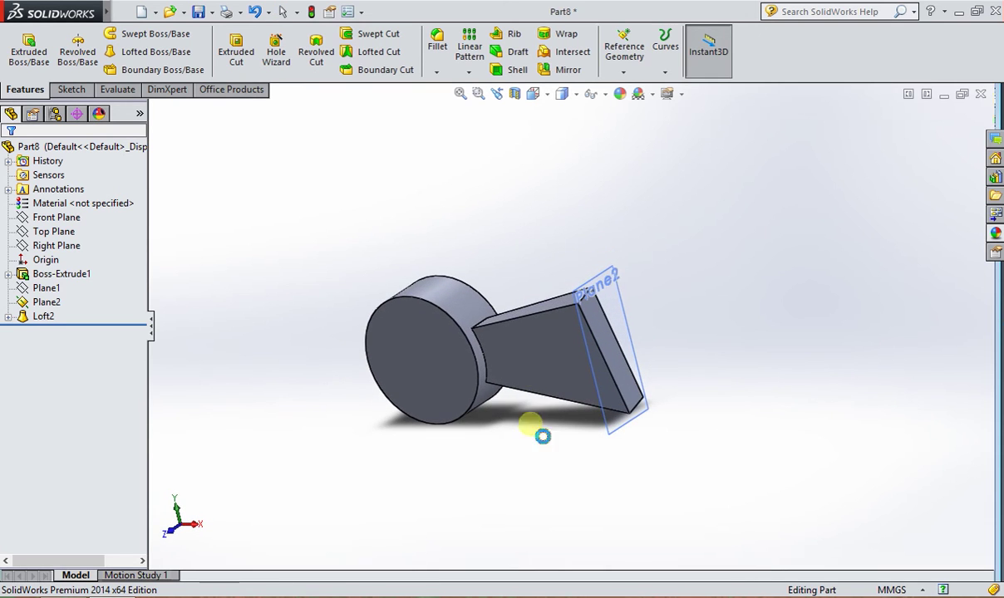
Step: Try a Circular Pattern of the Loft2 blade twice, cancelling both attempts
left_click(470, 75)
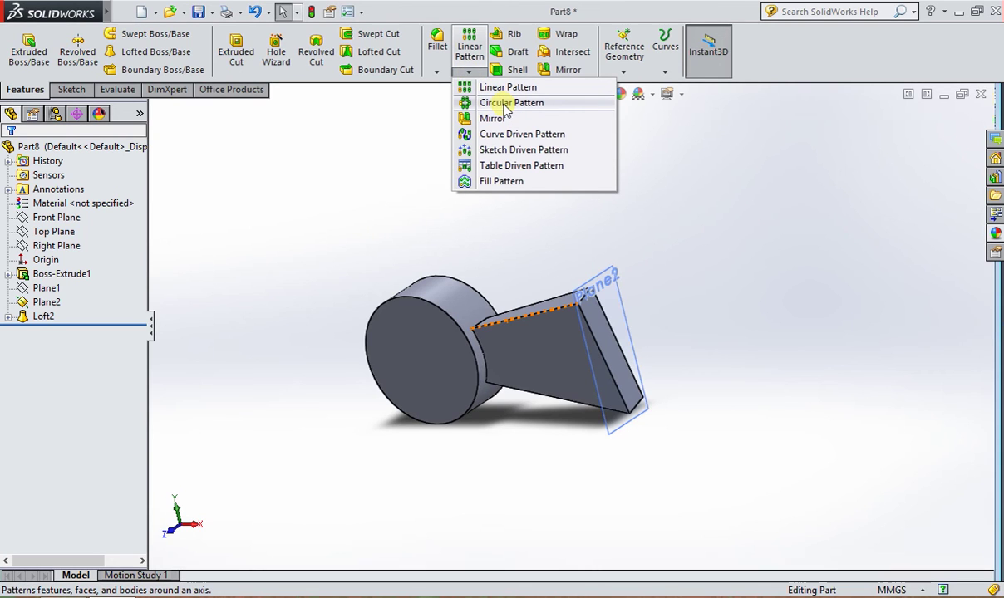
left_click(504, 104)
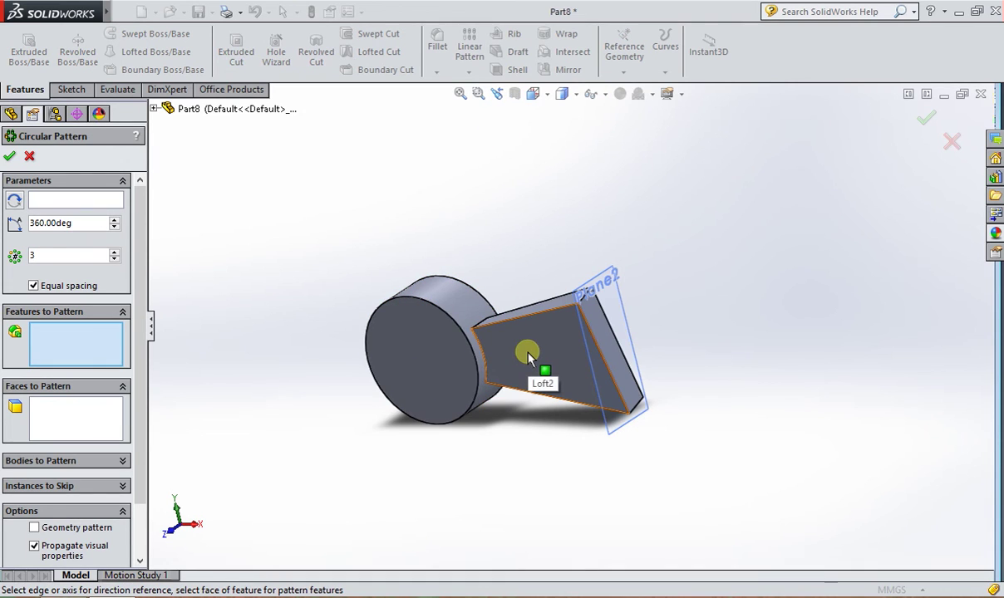
left_click(570, 347)
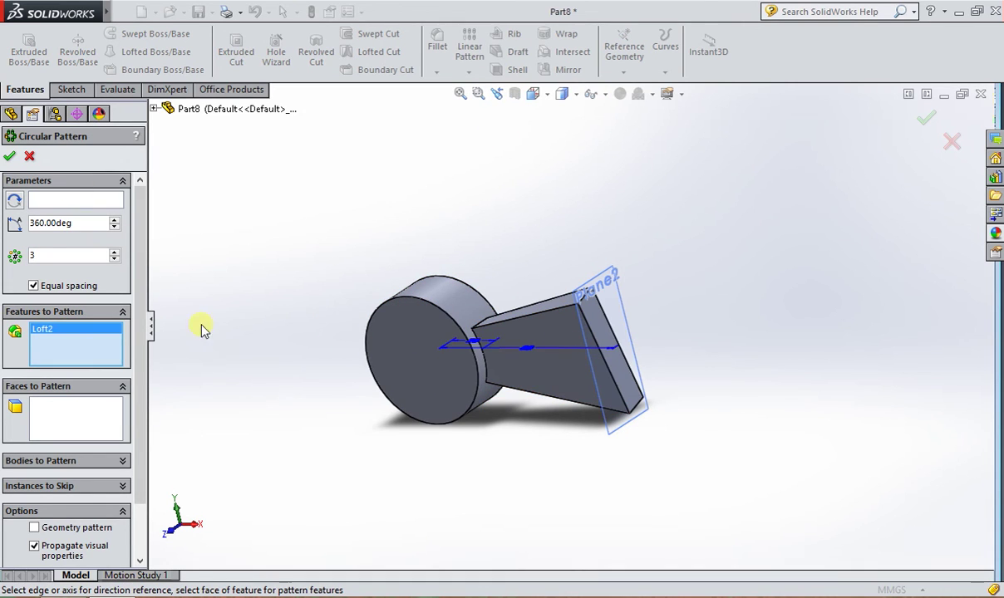
left_click(29, 157)
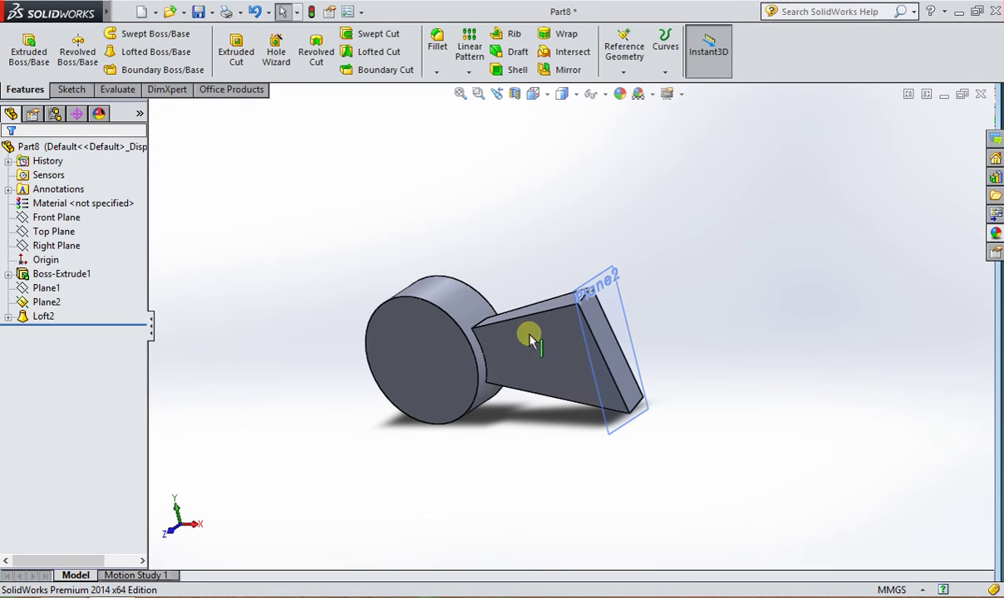
mouse_move(470, 180)
middle_mouse_down()
mouse_move(508, 193)
mouse_move(535, 320)
middle_mouse_up()
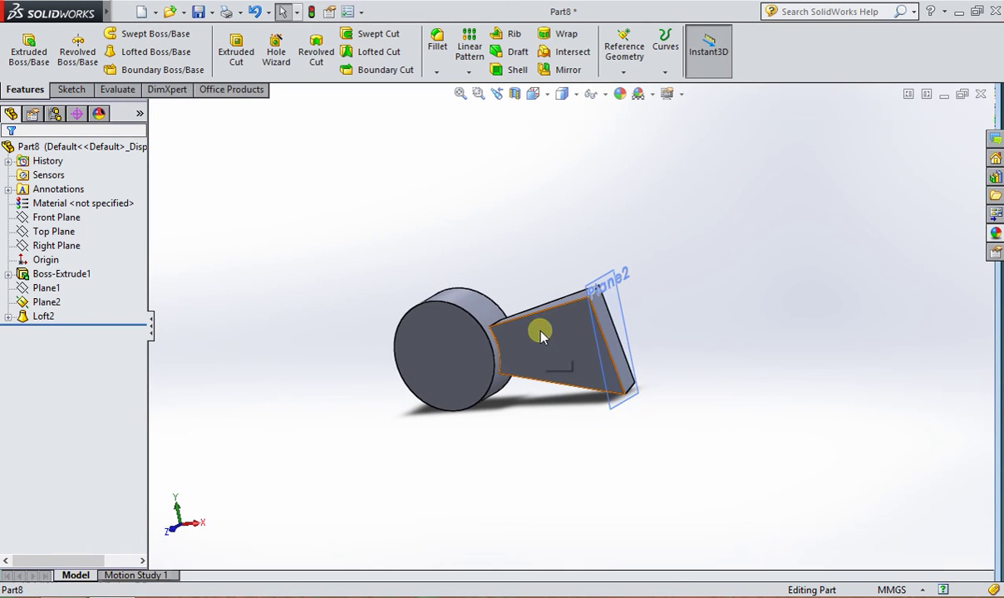
left_click(540, 334)
left_click(470, 77)
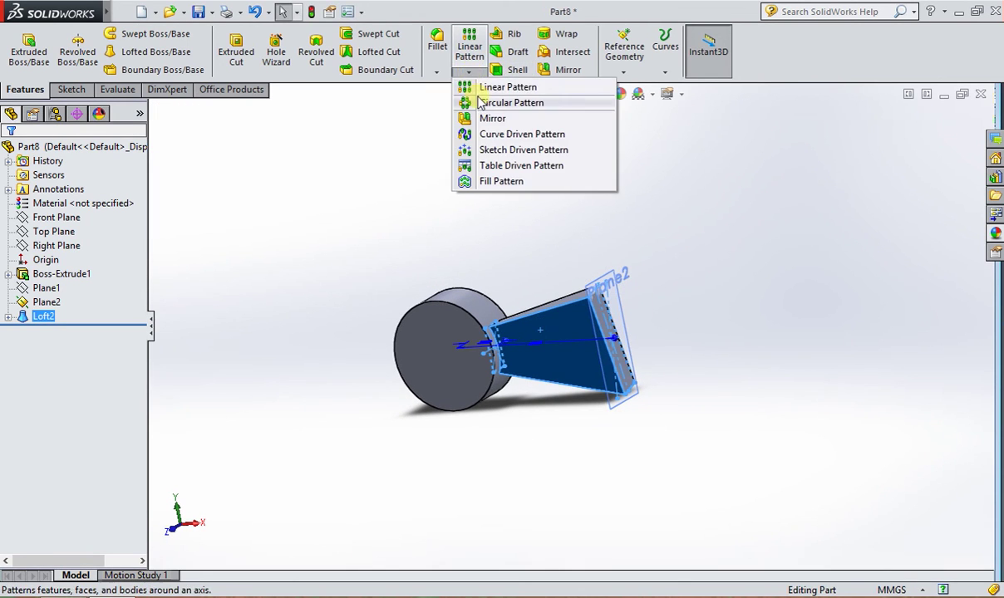
left_click(472, 103)
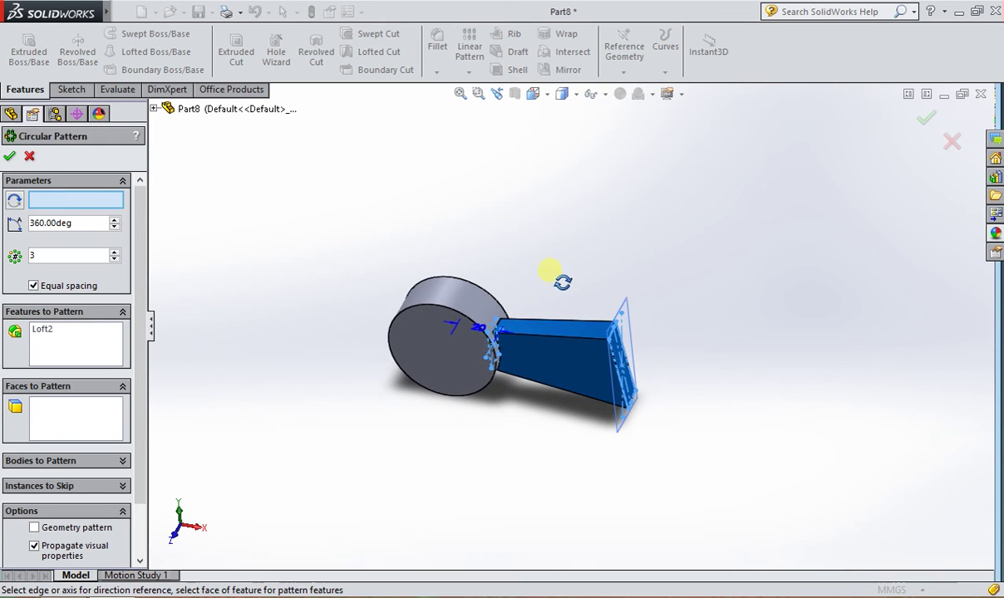
left_click(29, 157)
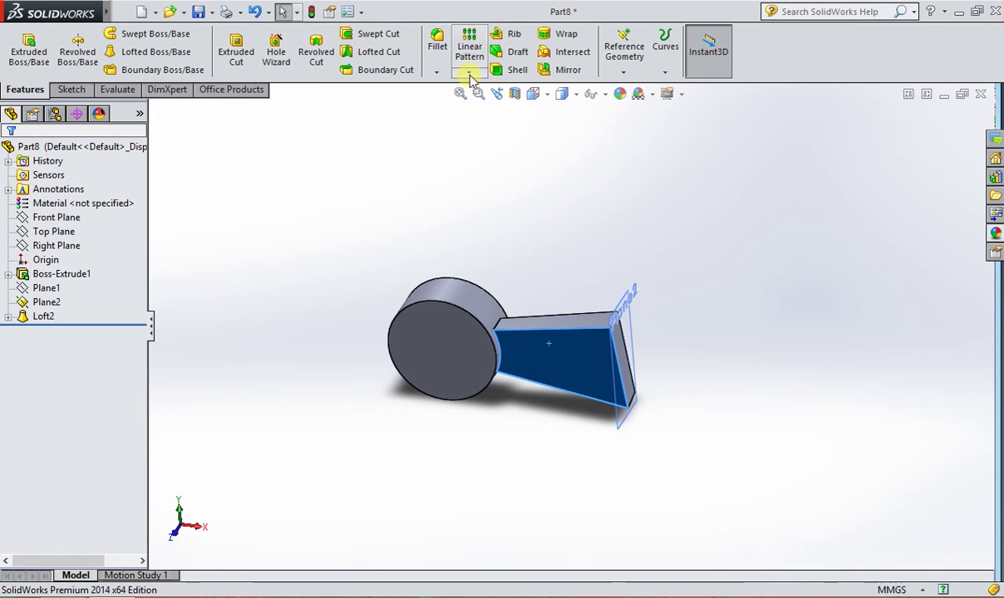
Step: Reselect the Loft2 blade and start a Circular Pattern with it as the feature to repeat
key("Escape")
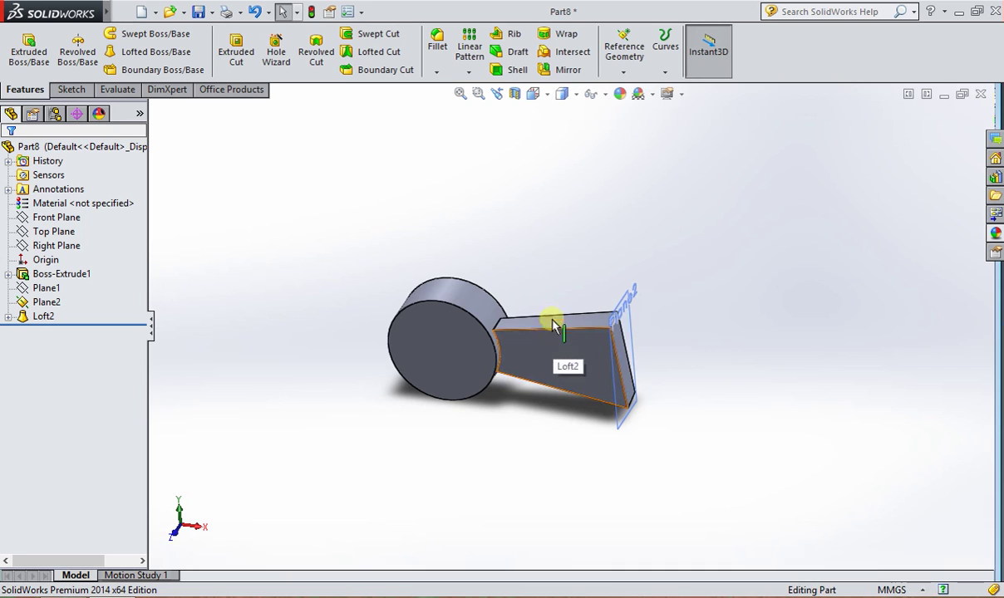
left_click(547, 365)
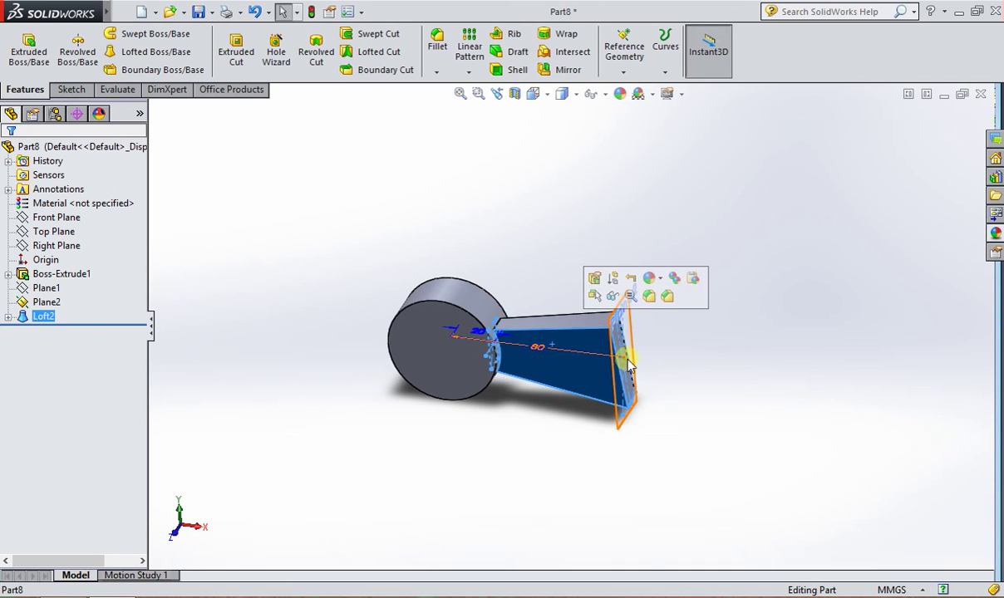
scroll(515, 374, "down", 2)
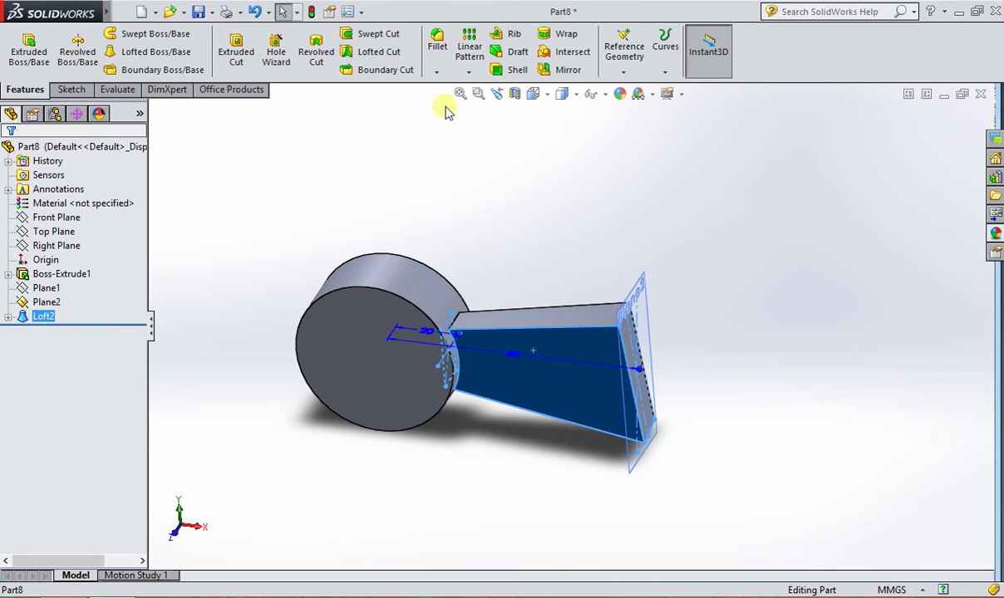
left_click(469, 71)
left_click(470, 103)
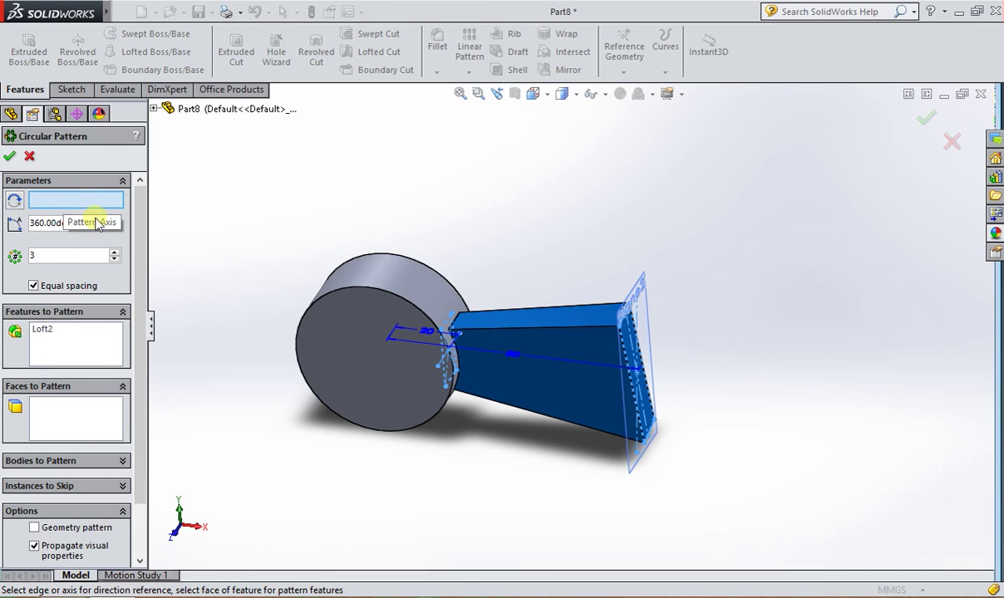
Step: Use the hub's cylindrical face as the pattern axis and set the instance count to 4
left_click(410, 273)
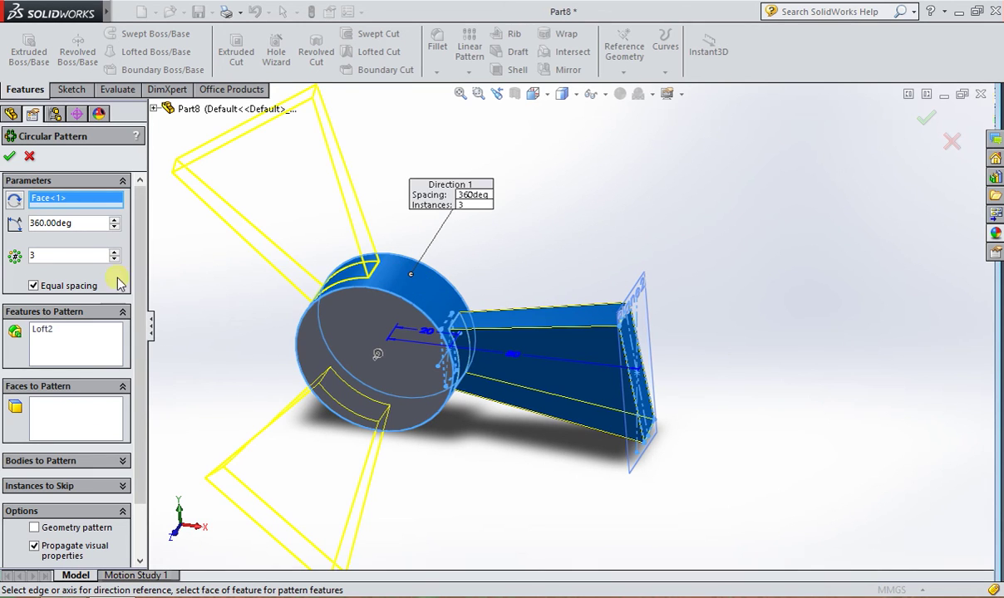
middle_click_drag(460, 347, 520, 358)
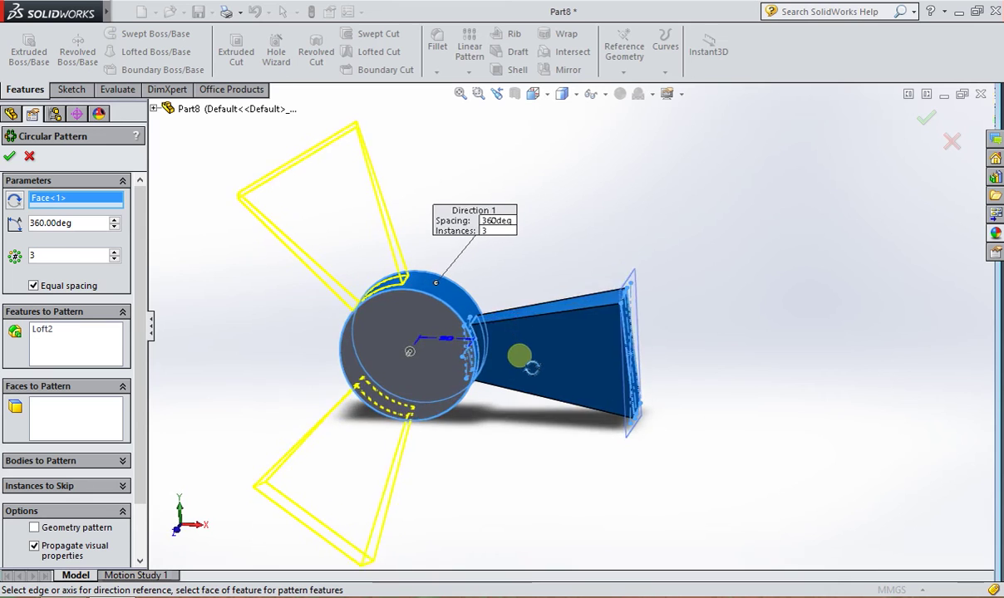
left_click(116, 253)
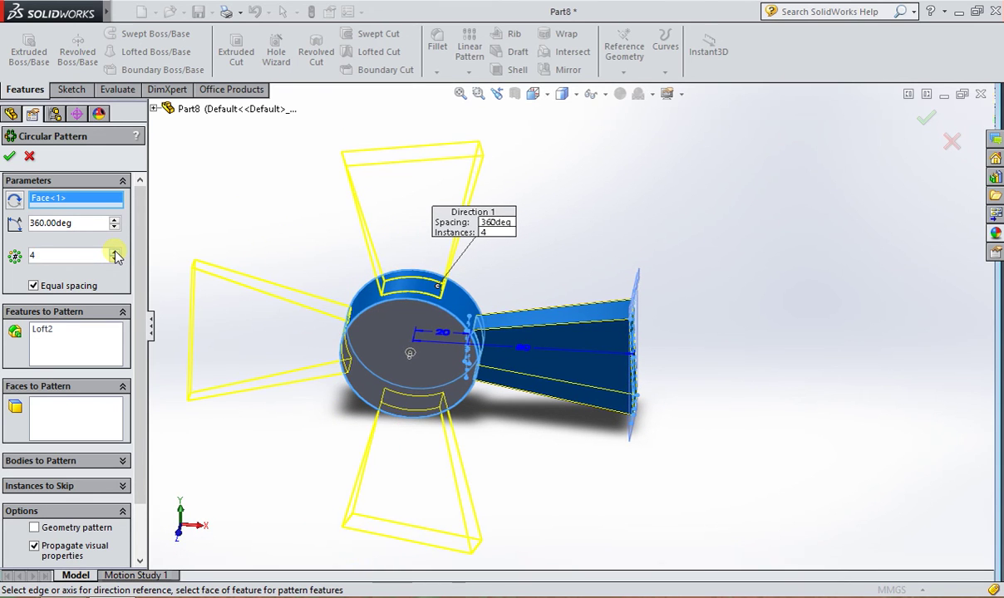
left_click(115, 253)
left_click(115, 260)
left_click(116, 260)
left_click(116, 260)
left_click(115, 251)
left_click(116, 252)
left_click(116, 251)
left_click(116, 252)
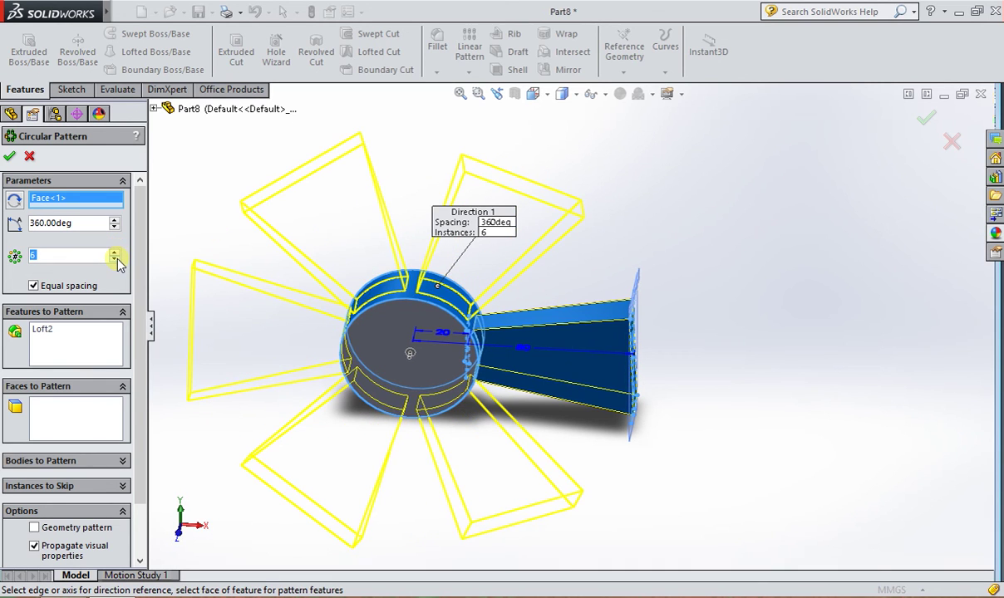
left_click(116, 260)
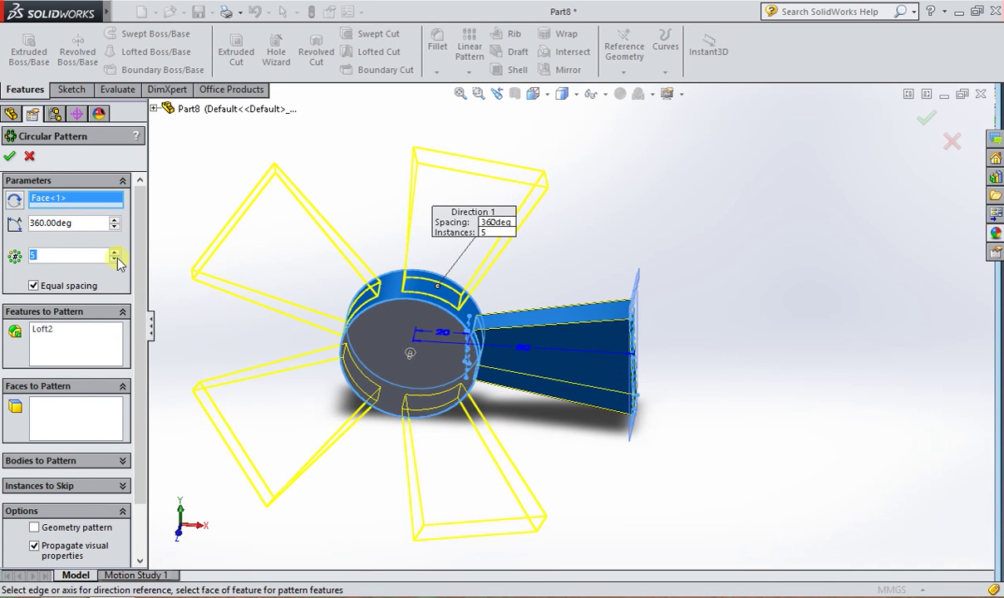
left_click(115, 260)
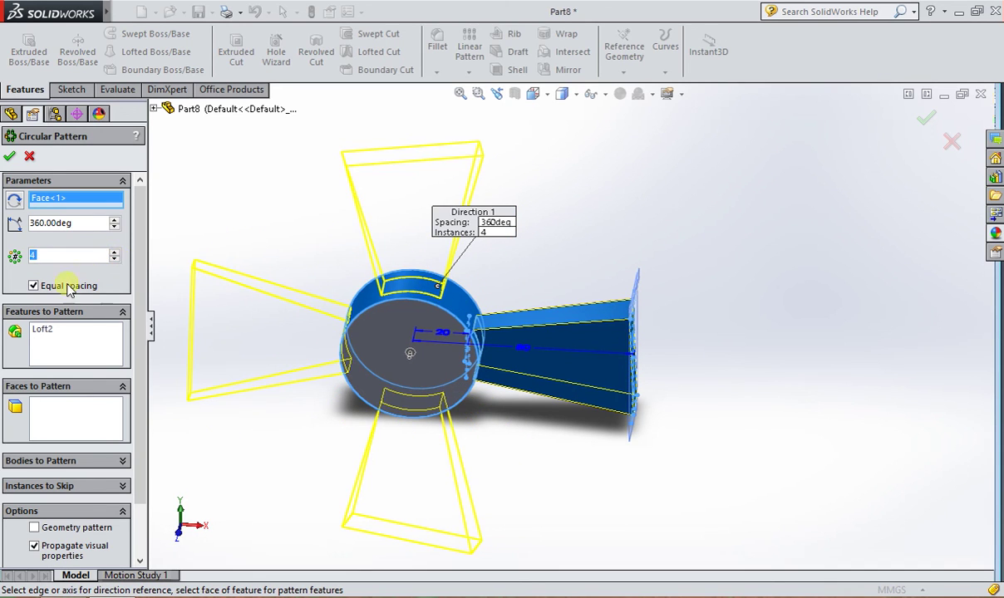
Step: Keep Equal spacing on so the four blades are evenly spread over 360°
left_click(35, 287)
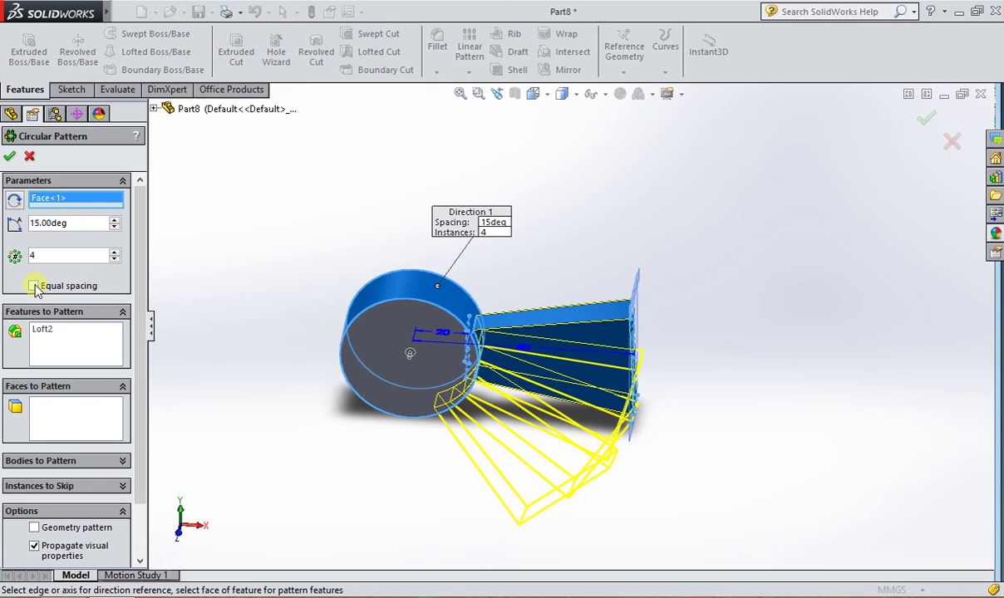
left_click(34, 286)
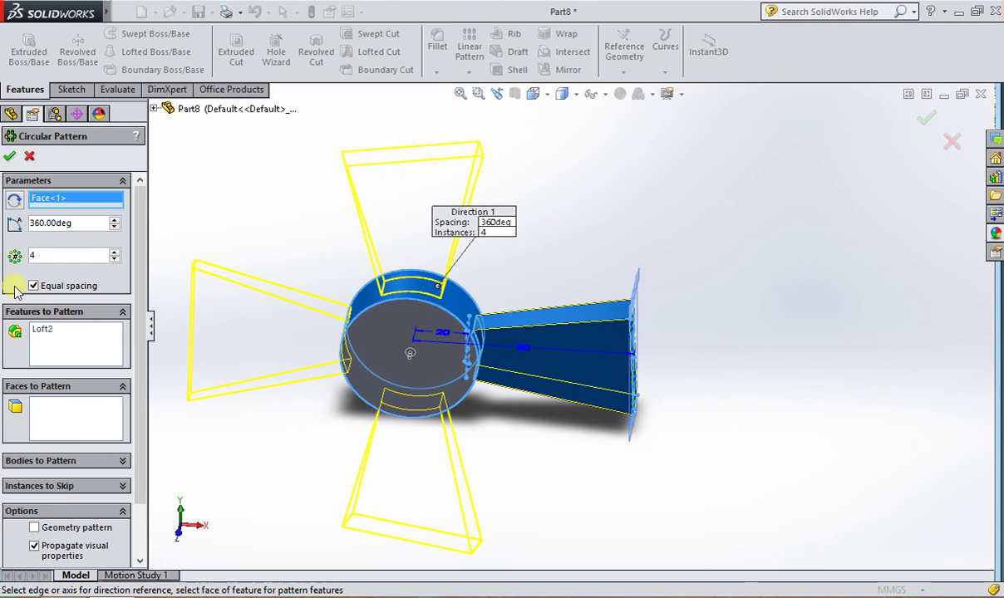
mouse_move(538, 380)
middle_mouse_down()
mouse_move(517, 295)
mouse_move(506, 351)
mouse_move(432, 373)
mouse_move(540, 349)
mouse_move(523, 336)
middle_mouse_up()
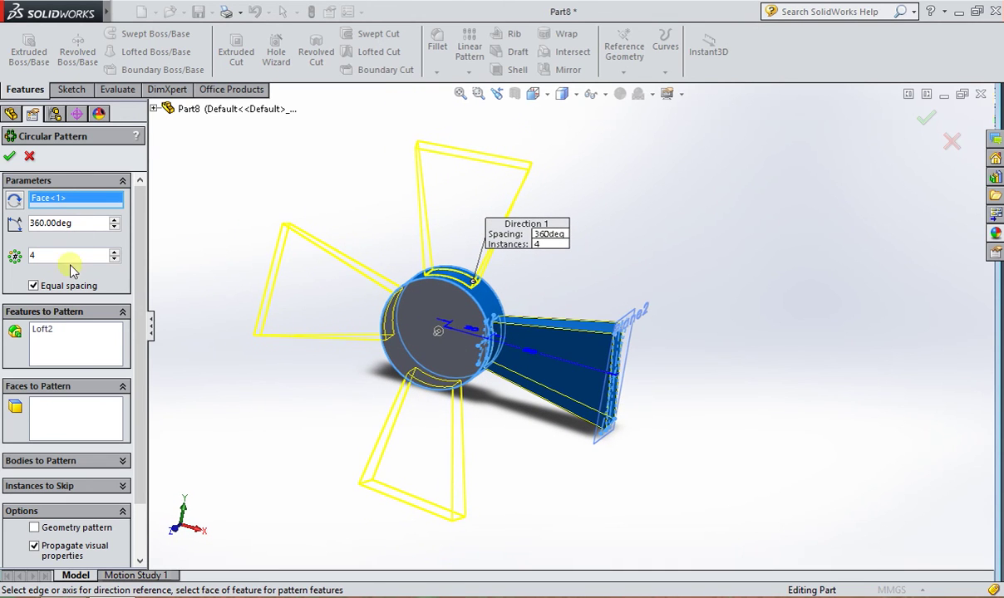
left_click(34, 286)
left_click(34, 285)
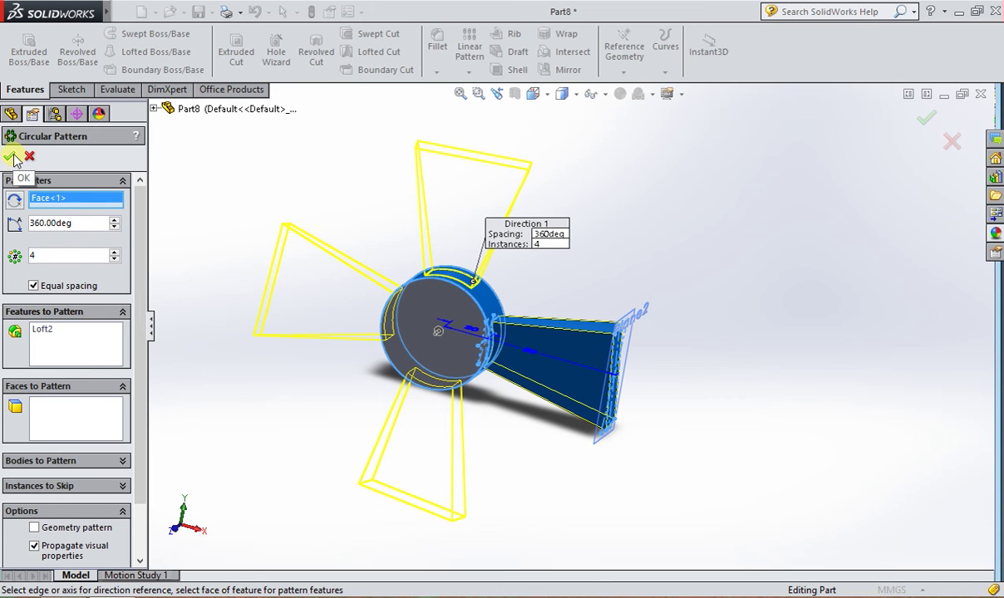
mouse_move(767, 299)
middle_mouse_down()
mouse_move(638, 231)
mouse_move(638, 257)
mouse_move(695, 349)
mouse_move(781, 265)
mouse_move(630, 166)
mouse_move(484, 190)
mouse_move(556, 148)
mouse_move(651, 169)
mouse_move(629, 361)
mouse_move(614, 167)
mouse_move(679, 199)
mouse_move(593, 326)
mouse_move(578, 298)
mouse_move(547, 341)
mouse_move(498, 307)
middle_mouse_up()
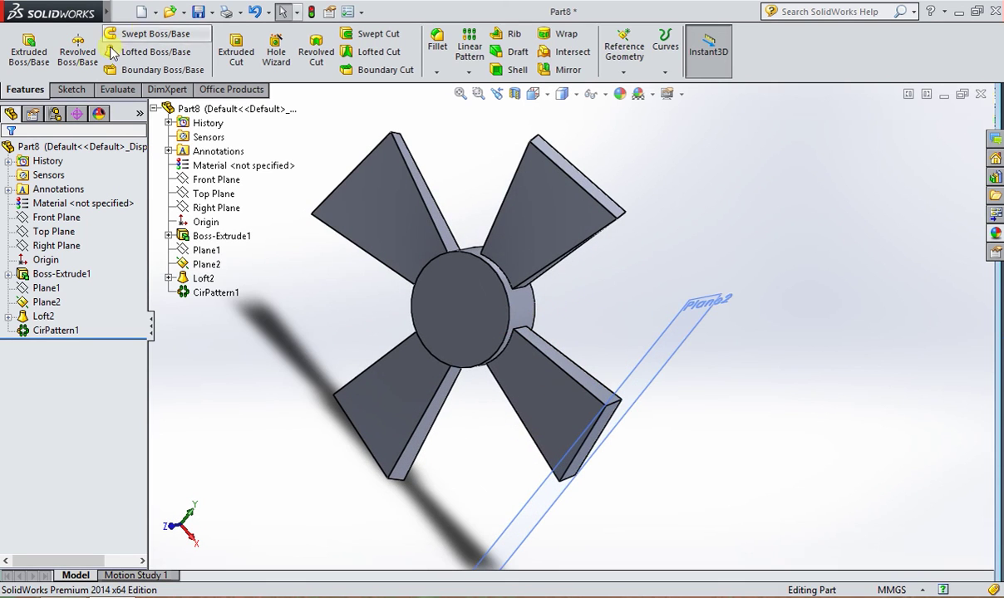
Step: Sketch a 15 mm diameter circle centred on the hub's front face
left_click(71, 89)
left_click(128, 33)
left_click(447, 312)
left_click(460, 307)
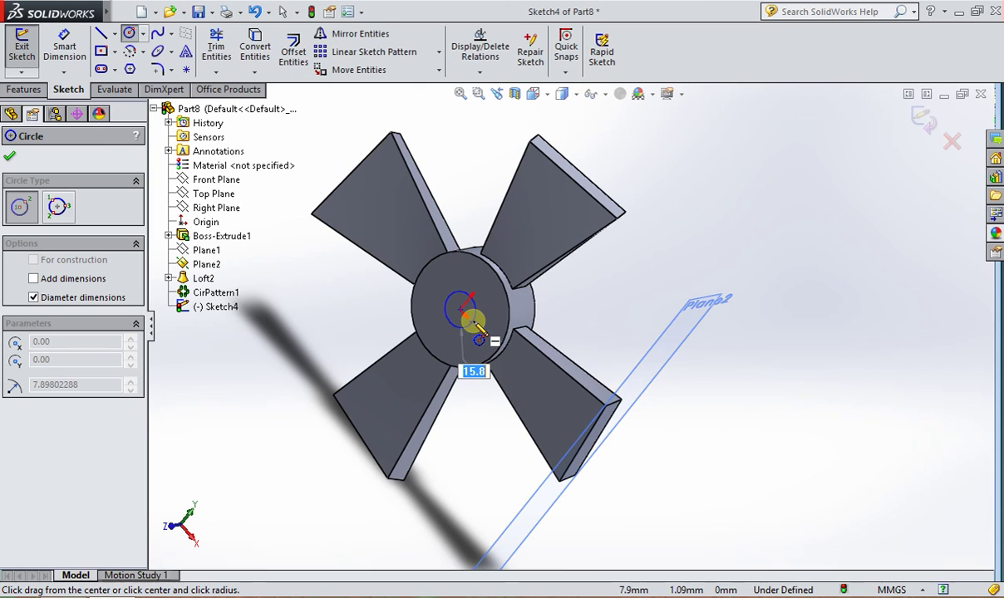
type("15")
key("Return")
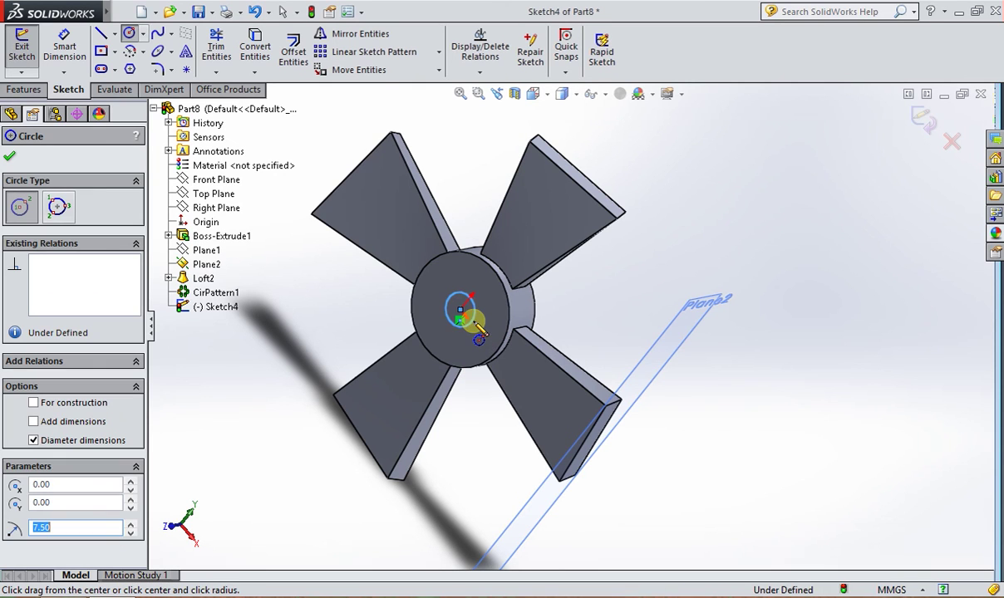
left_click(10, 156)
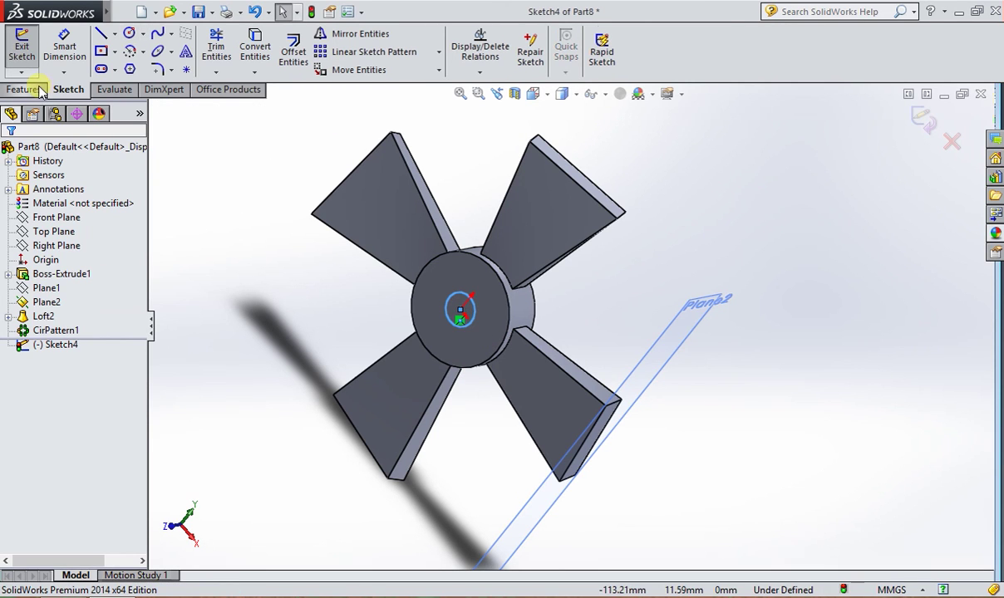
Step: Extruded Cut the circle 128 mm deep to bore through the hub
left_click(41, 89)
left_click(235, 50)
left_click(494, 306)
left_click(631, 277)
left_click(11, 156)
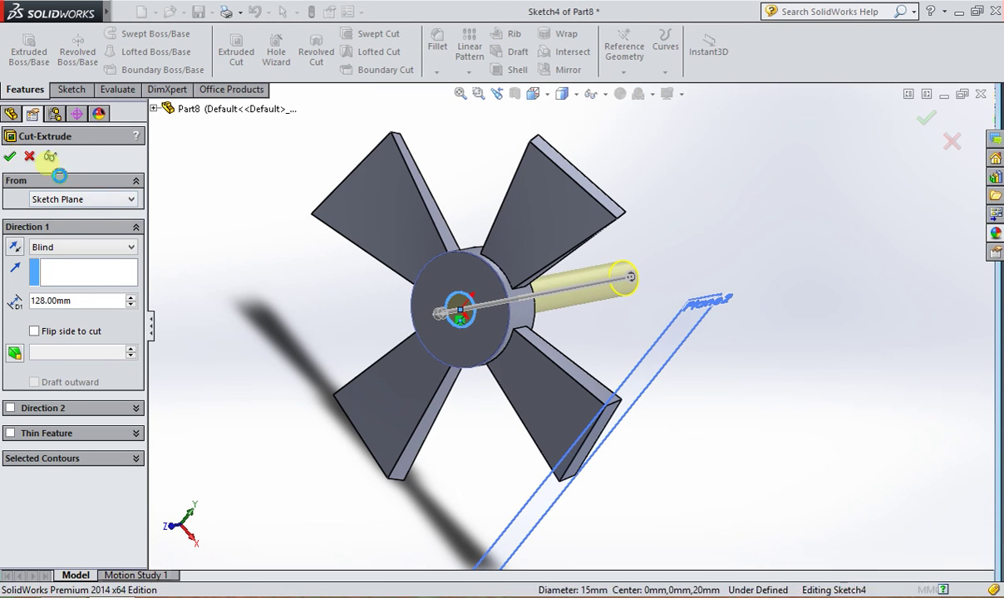
mouse_move(590, 292)
middle_mouse_down()
mouse_move(712, 347)
mouse_move(593, 278)
mouse_move(677, 277)
mouse_move(600, 299)
middle_mouse_up()
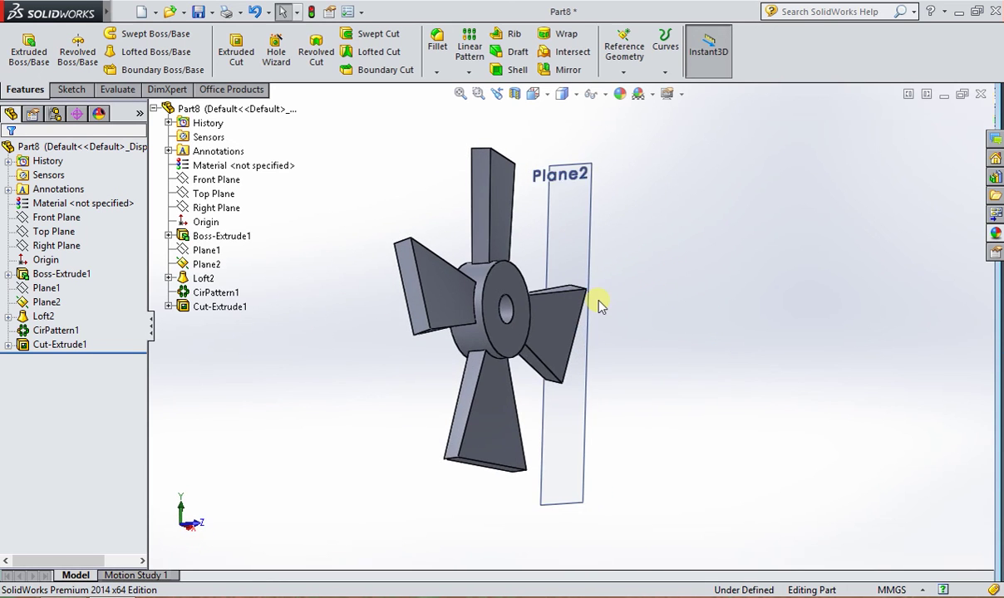
mouse_move(488, 306)
middle_mouse_down()
mouse_move(560, 336)
mouse_move(541, 317)
mouse_move(521, 251)
mouse_move(627, 319)
mouse_move(672, 309)
mouse_move(547, 244)
mouse_move(416, 266)
mouse_move(345, 293)
mouse_move(593, 307)
mouse_move(645, 232)
mouse_move(565, 251)
mouse_move(484, 399)
mouse_move(585, 329)
mouse_move(555, 280)
mouse_move(567, 343)
mouse_move(621, 377)
mouse_move(594, 392)
mouse_move(607, 318)
mouse_move(587, 313)
mouse_move(544, 424)
mouse_move(562, 469)
mouse_move(586, 469)
mouse_move(600, 448)
mouse_move(587, 386)
mouse_move(618, 327)
mouse_move(612, 400)
mouse_move(573, 294)
middle_mouse_up()
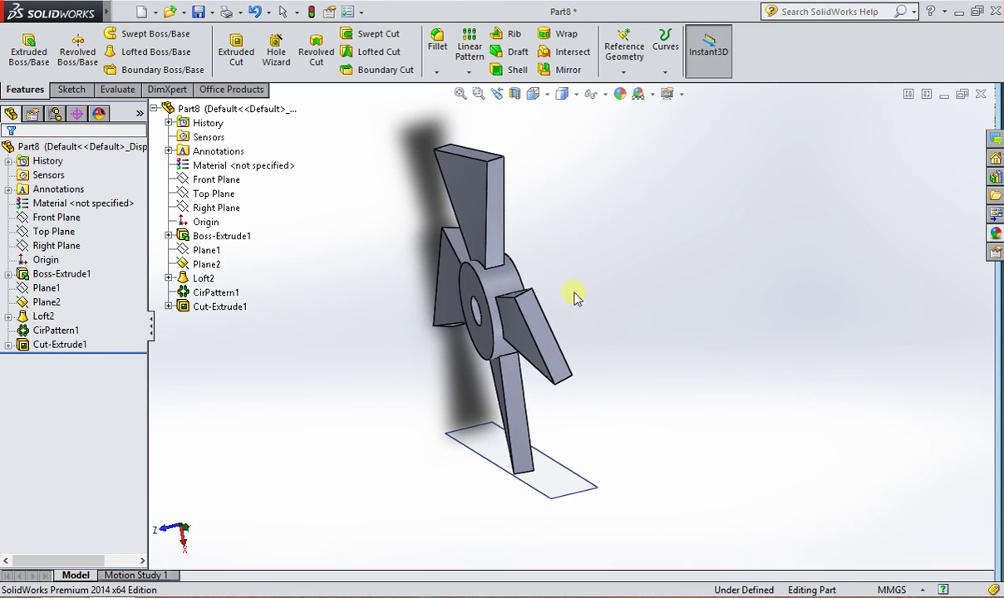
mouse_move(536, 212)
middle_mouse_down()
mouse_move(601, 275)
mouse_move(344, 414)
middle_mouse_up()
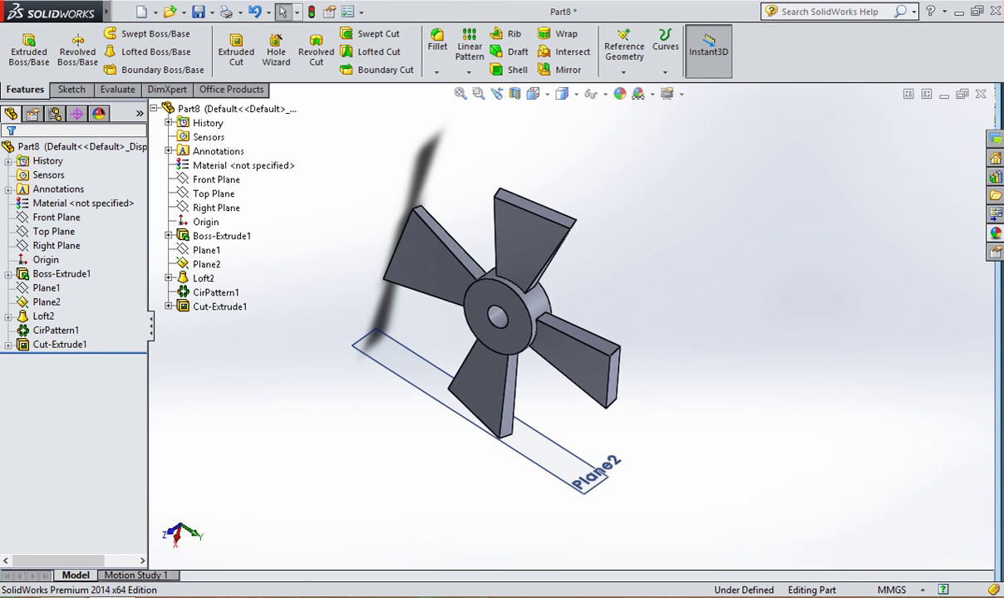
left_click(801, 596)
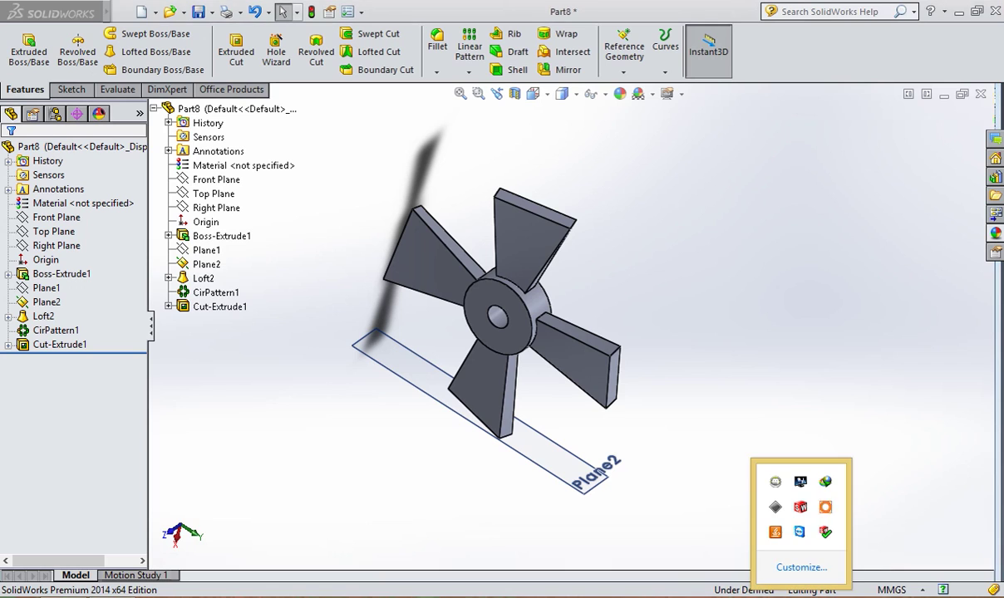
left_click(827, 508)
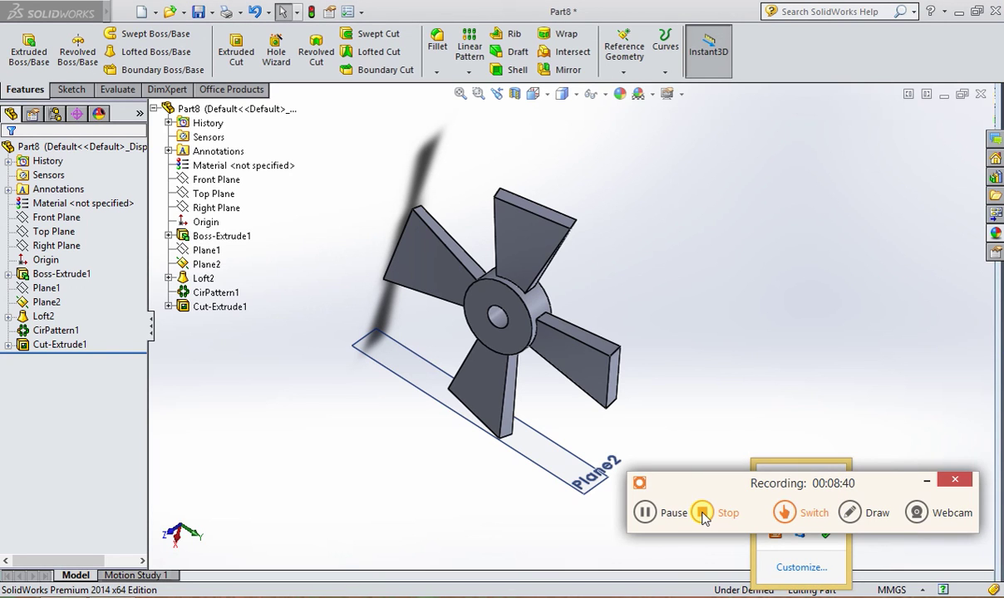